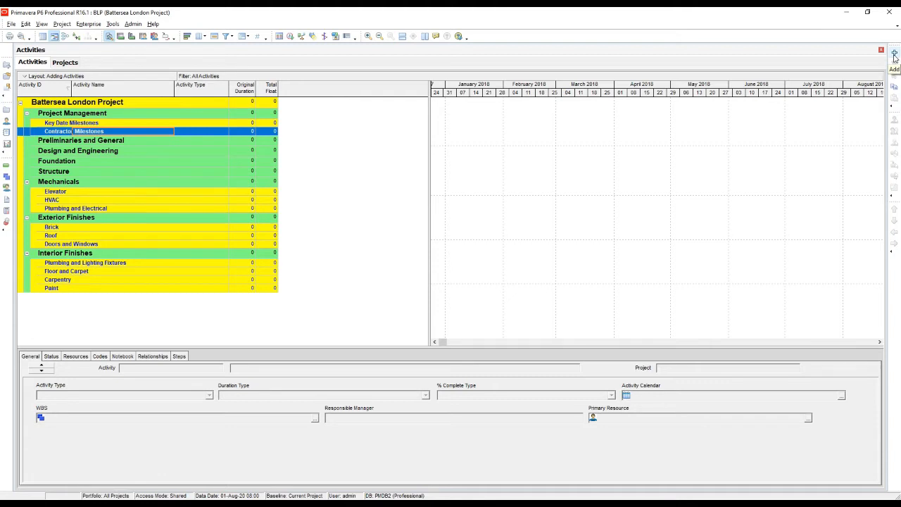
click(25, 25)
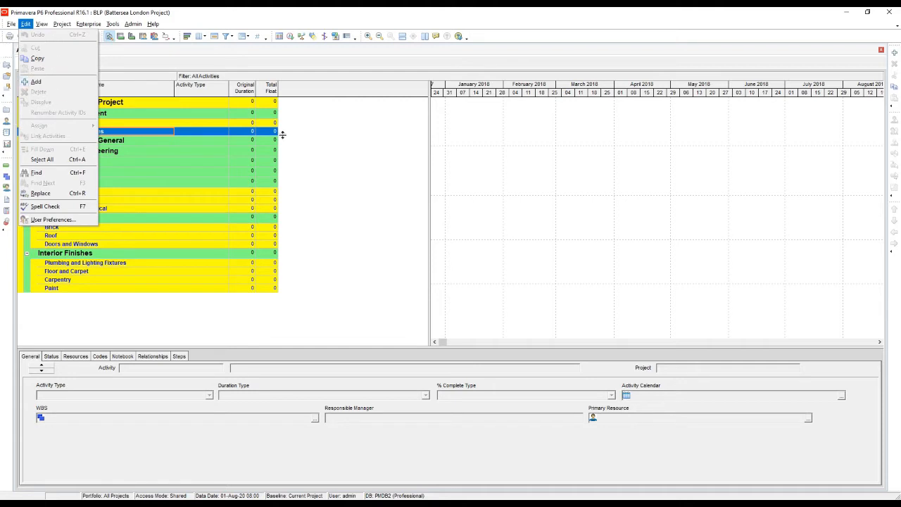
click(336, 153)
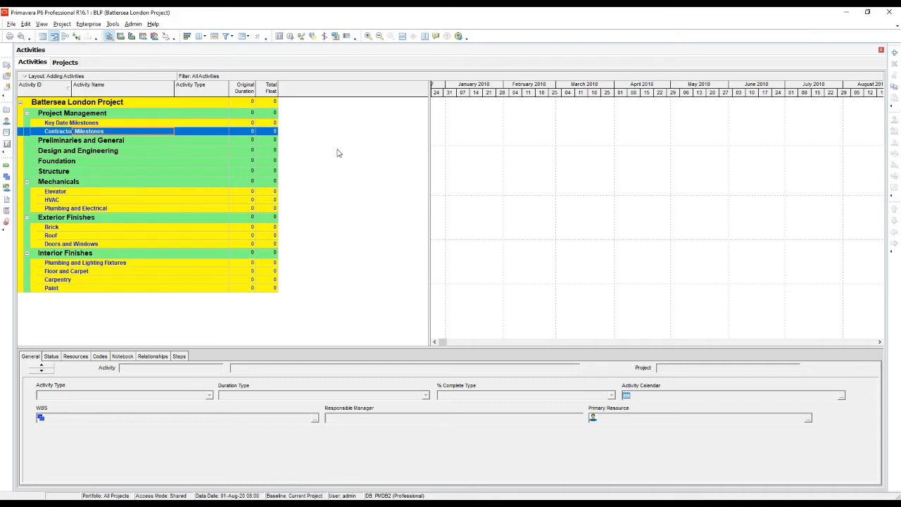
right_click(87, 134)
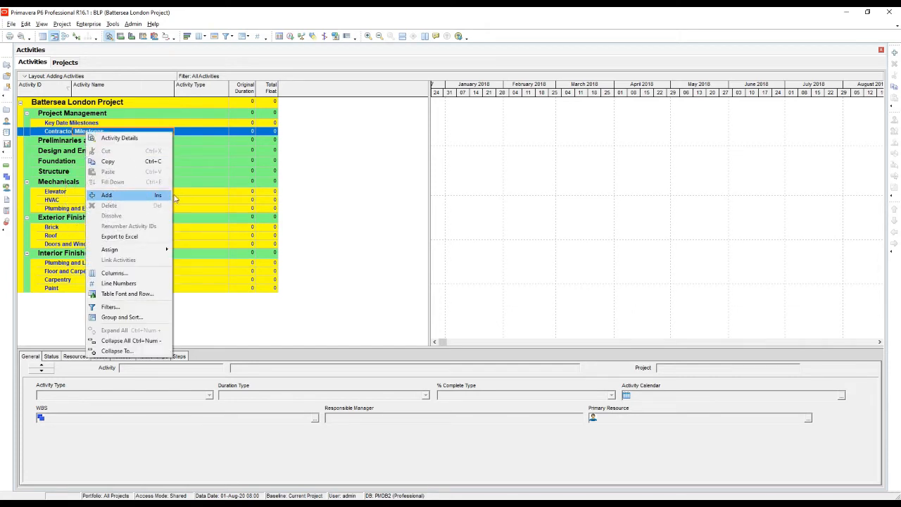
click(326, 249)
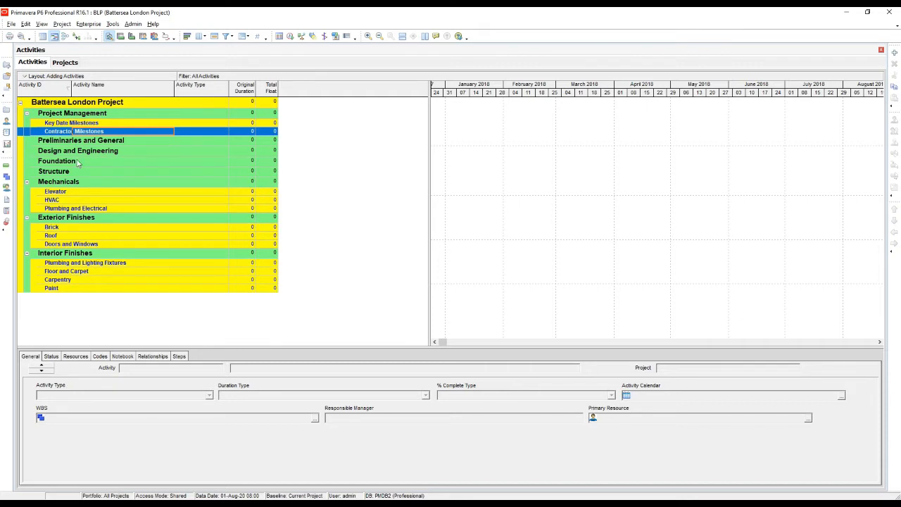
- Enable the New Activity Wizard in the Assistance section of the user preferences
click(25, 25)
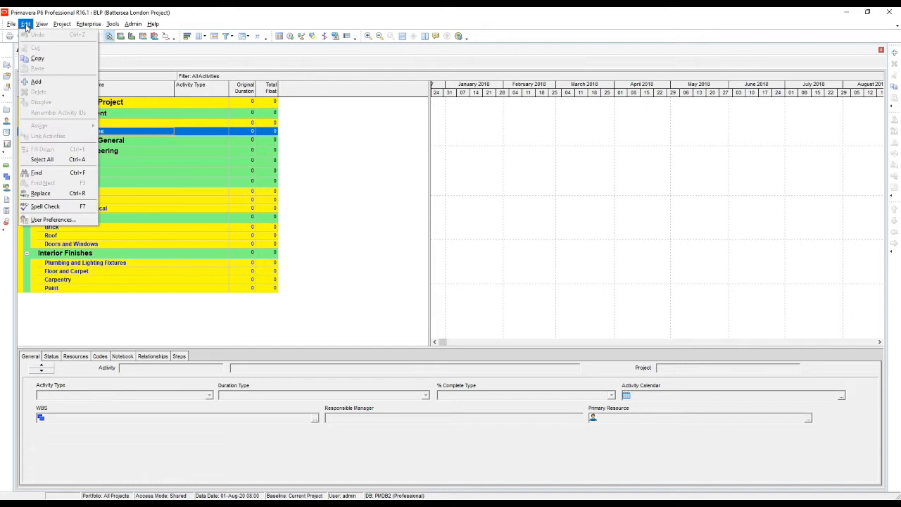
click(57, 221)
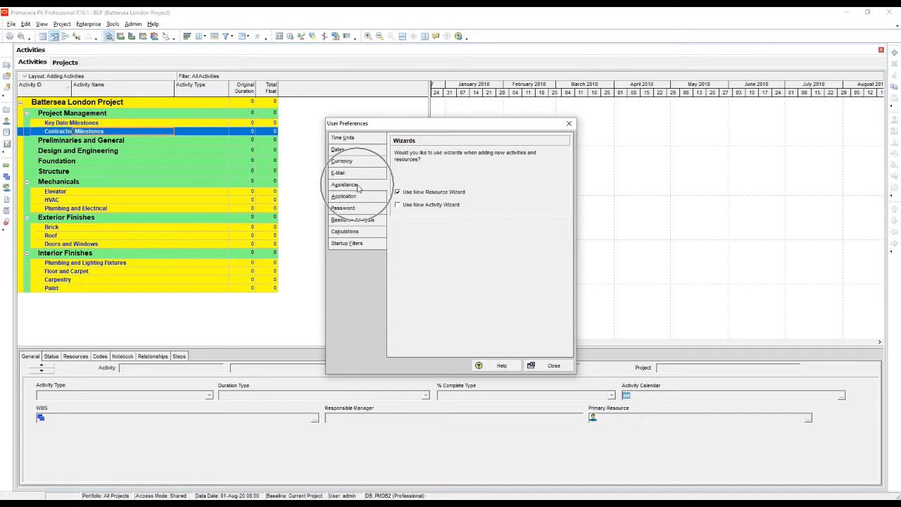
click(399, 206)
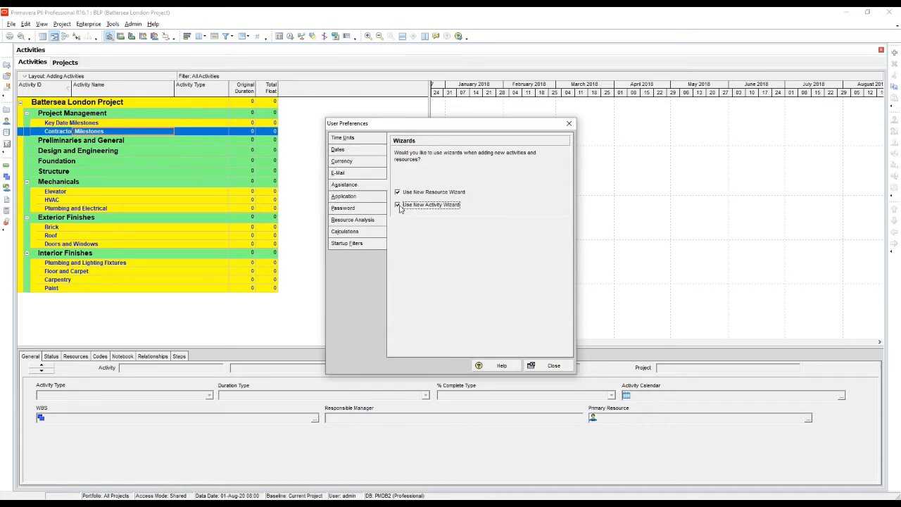
click(545, 372)
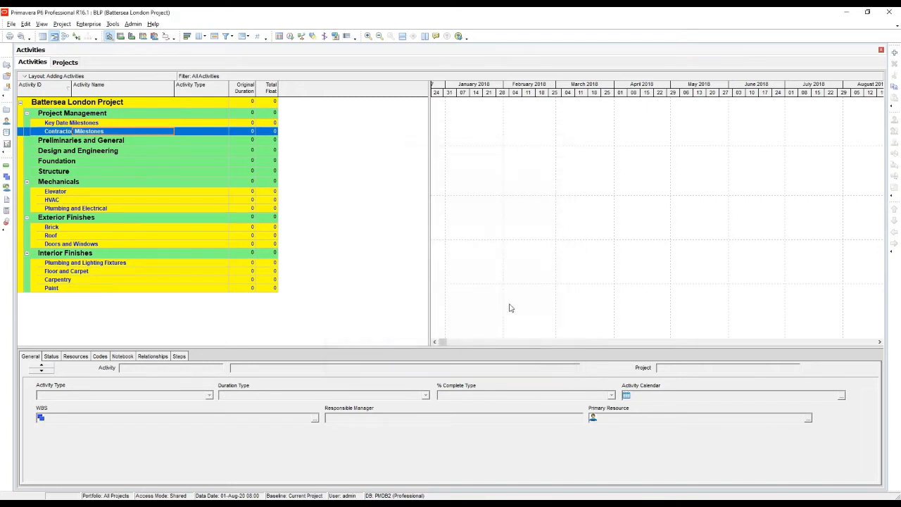
- Add a new activity under Contractor Milestones with the wizard, keep ID A1000 and name it Building Addition Kickoff
click(894, 54)
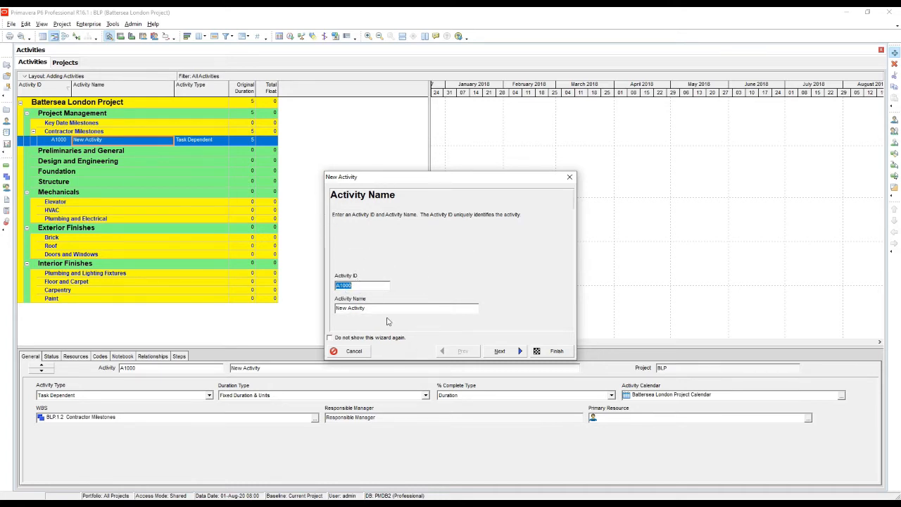
key(ctrl)
key(ctrl)
key(ctrl)
click(363, 285)
click(377, 309)
text(Building Addition Kickoff)
click(500, 350)
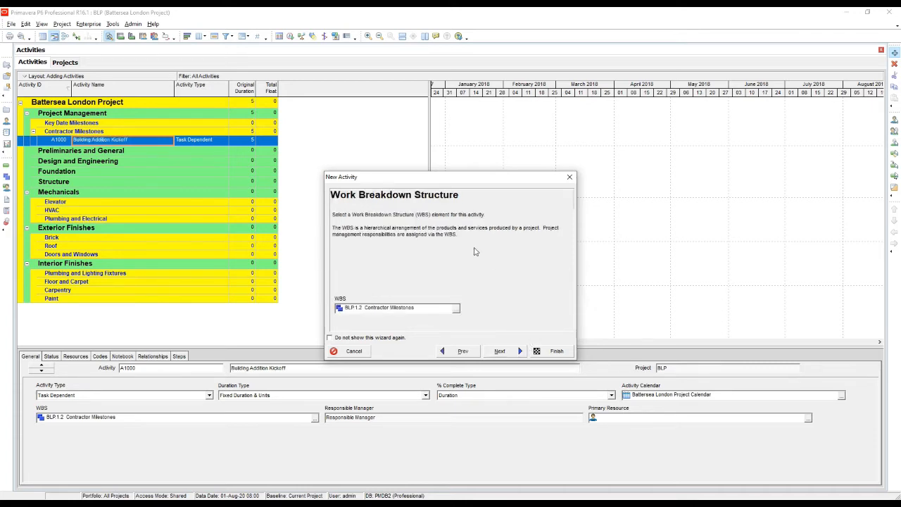
- Assign the new activity to the WBS element BLP.1.1 Key Date Milestones
click(456, 310)
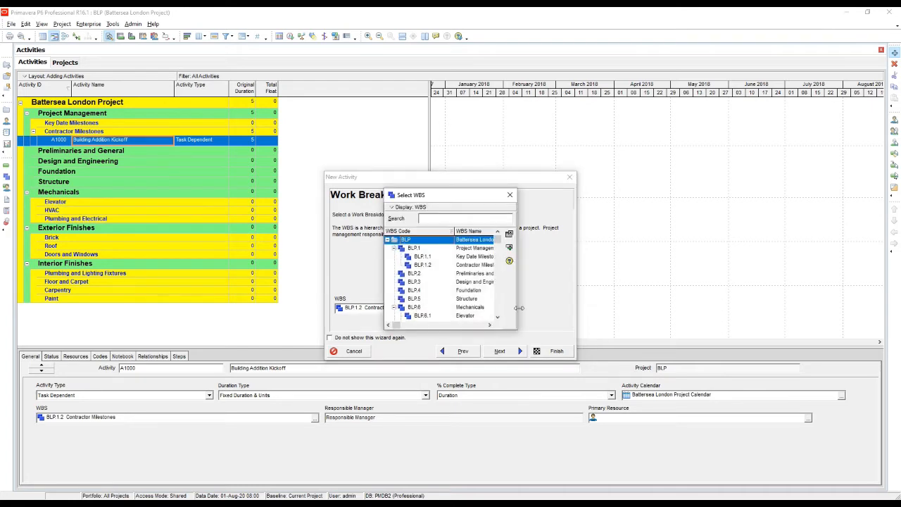
drag(519, 308, 598, 308)
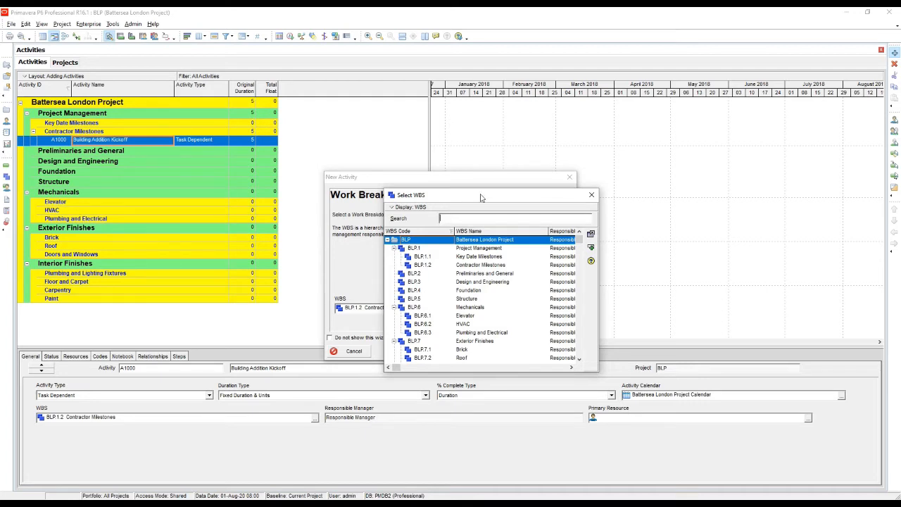
click(496, 258)
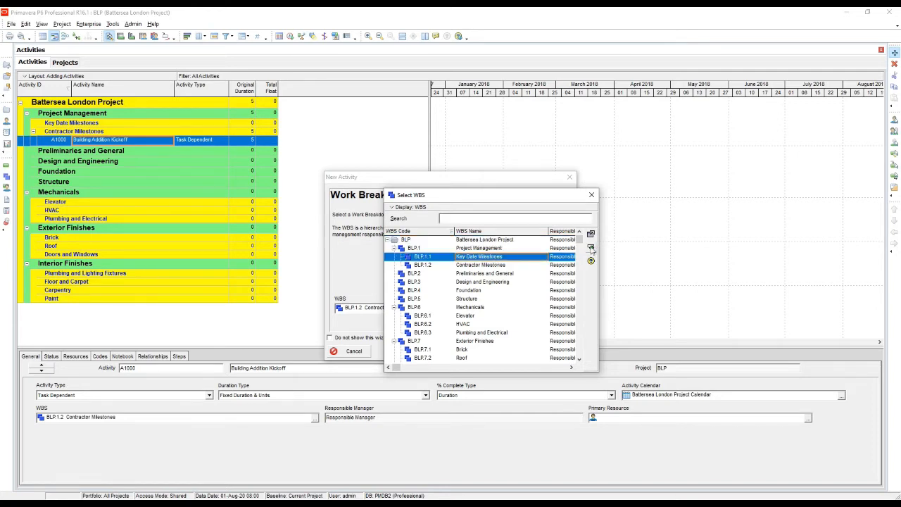
click(591, 248)
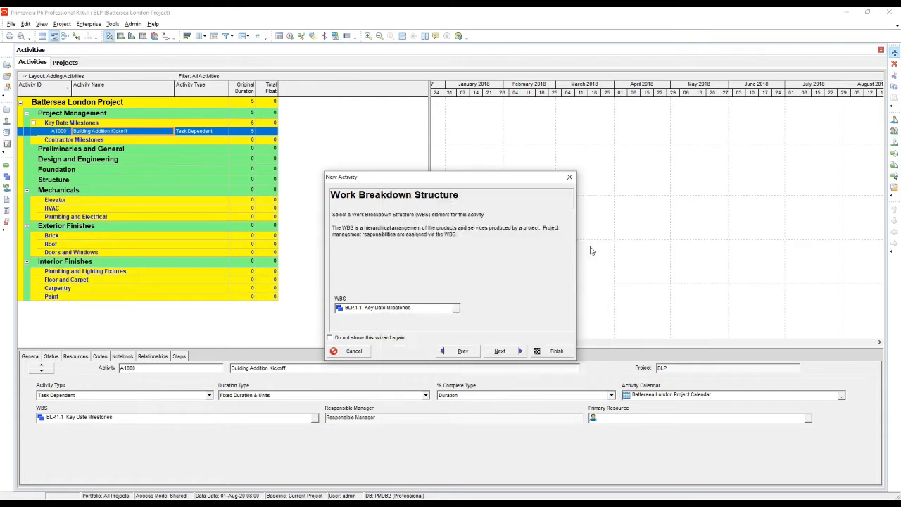
click(507, 352)
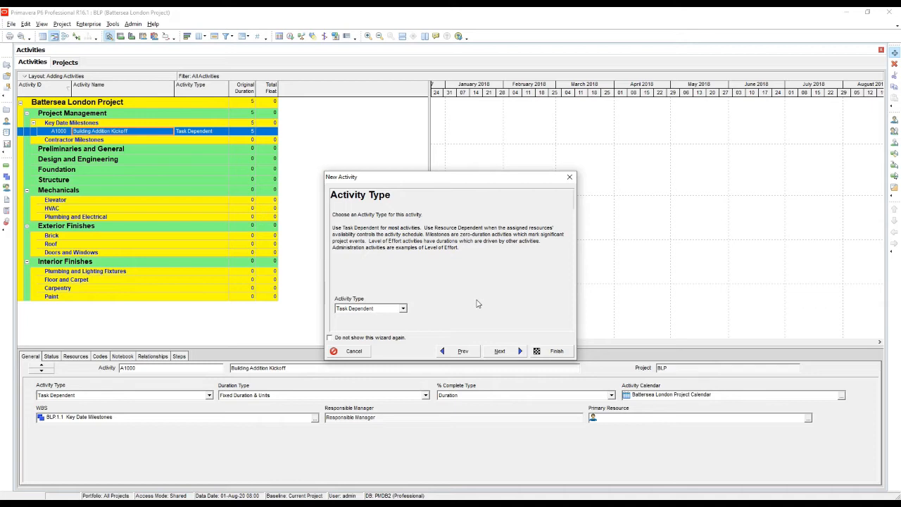
- Set the activity type of Building Addition Kickoff to Start Milestone
click(403, 309)
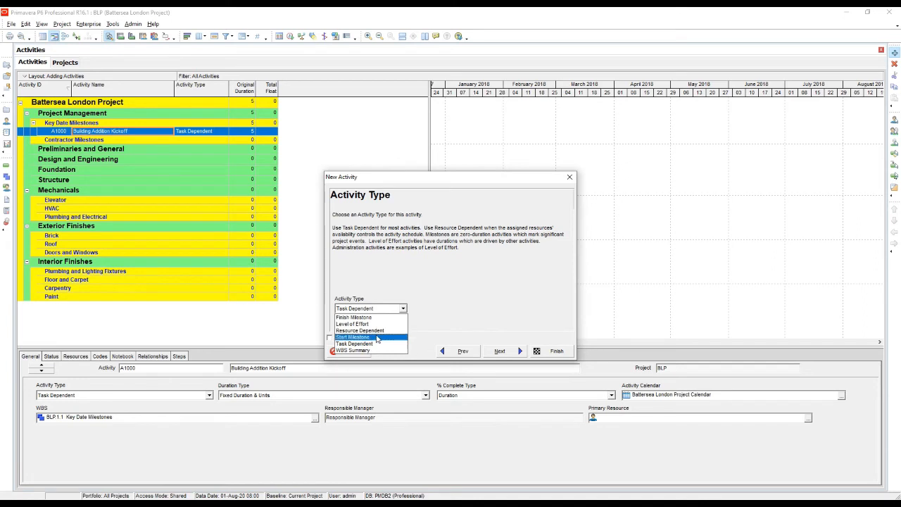
click(377, 338)
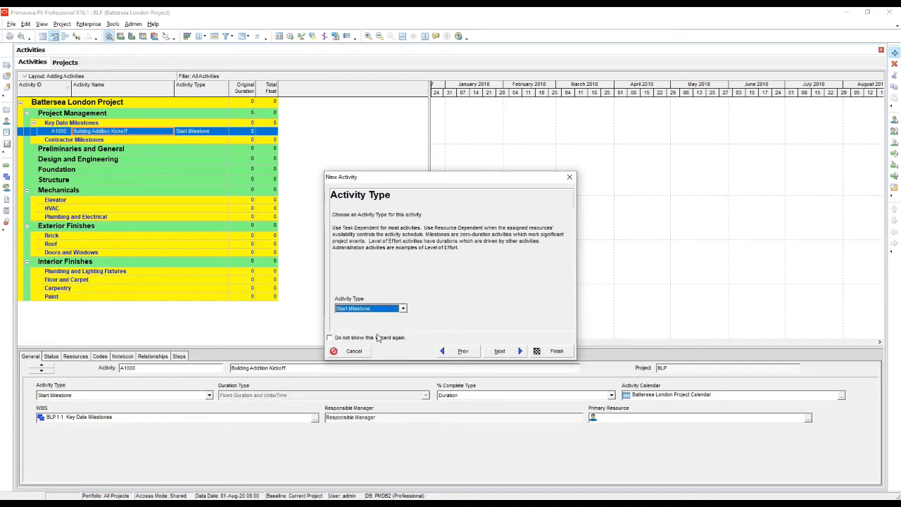
click(499, 351)
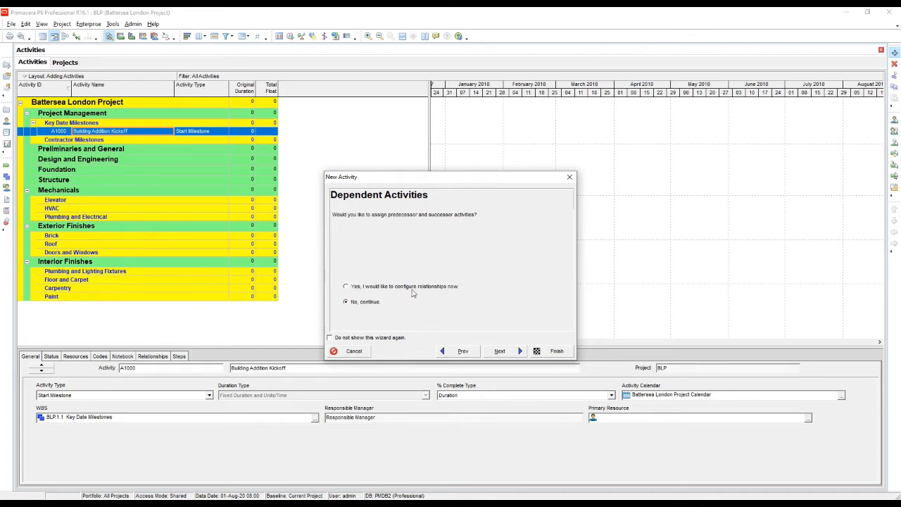
- Decline configuring relationships and further activity details for Building Addition Kickoff in the wizard
click(373, 309)
click(500, 351)
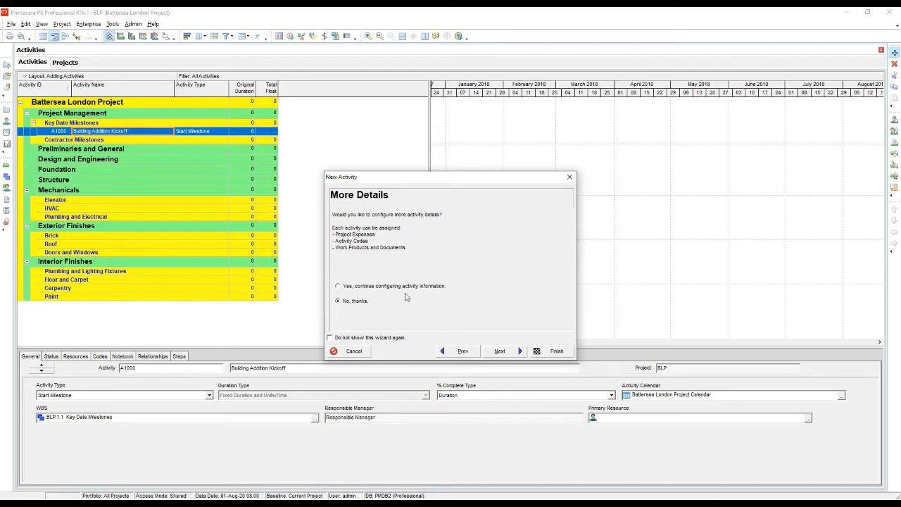
click(497, 352)
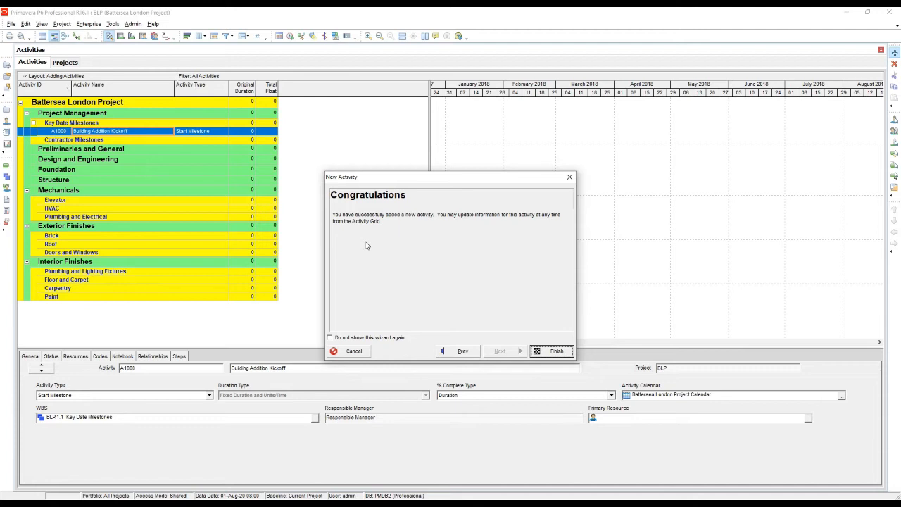
- Turn off the wizard for future activities and finish creating Building Addition Kickoff
click(329, 338)
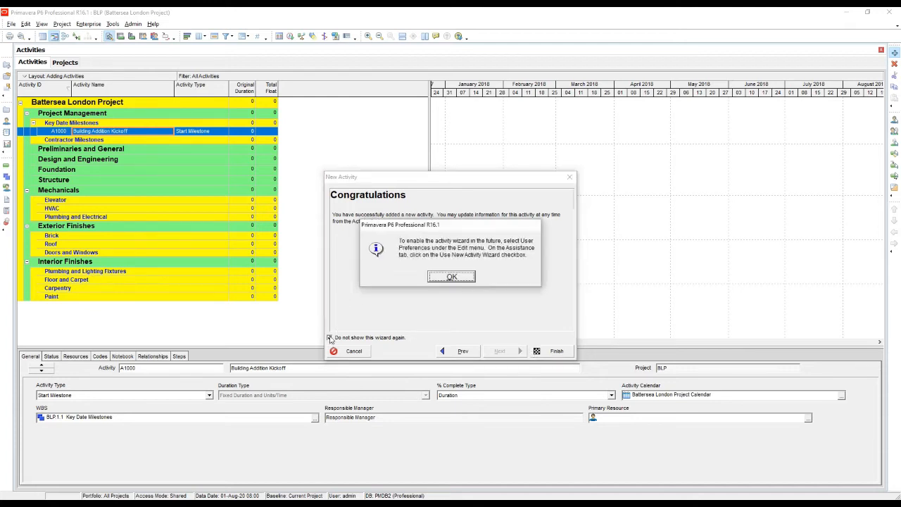
click(457, 279)
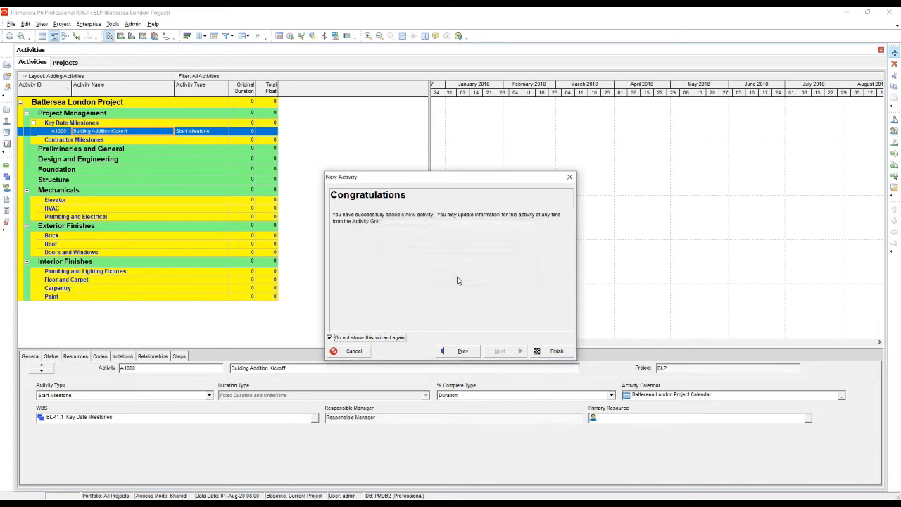
click(553, 350)
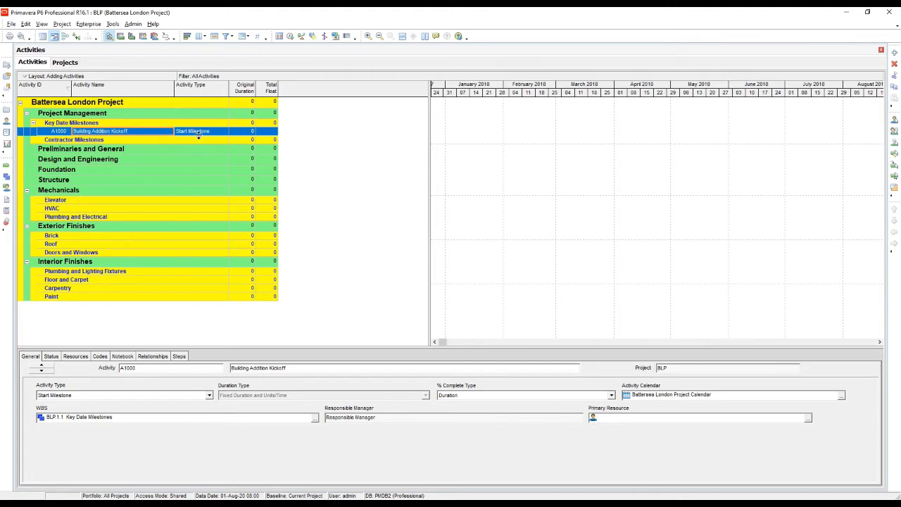
- Add an activity under the Design and Engineering WBS and name it Design Building Addition
key(ctrl)
click(98, 160)
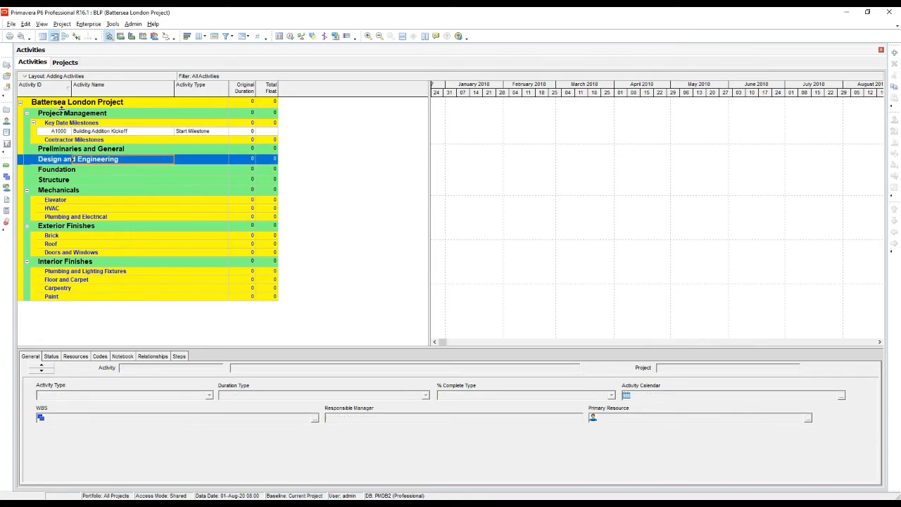
click(26, 24)
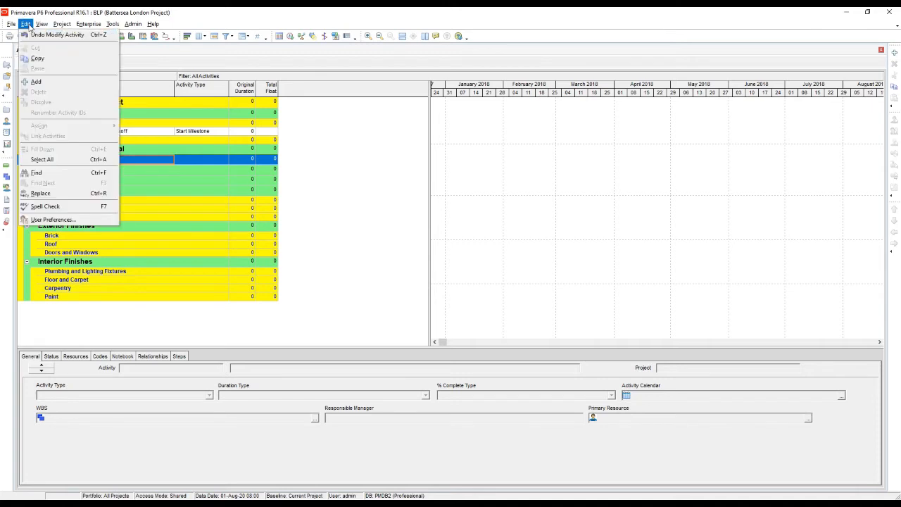
click(46, 82)
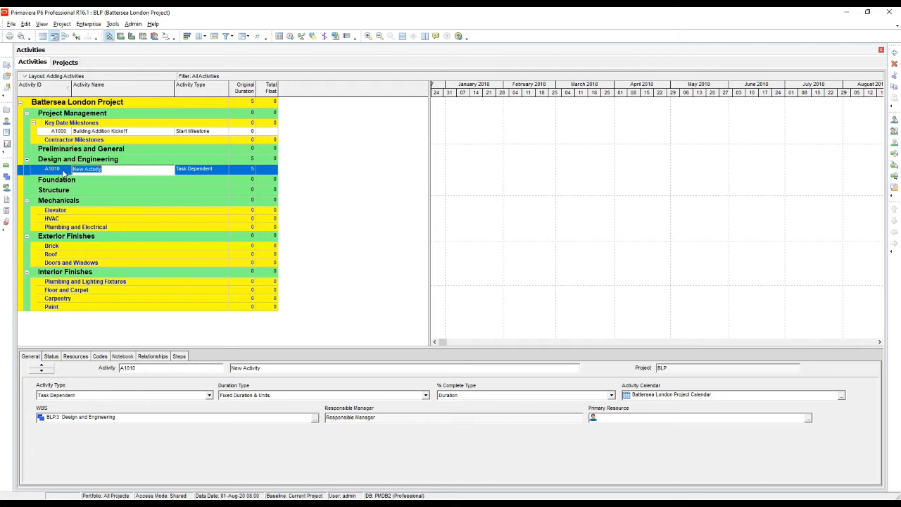
click(68, 131)
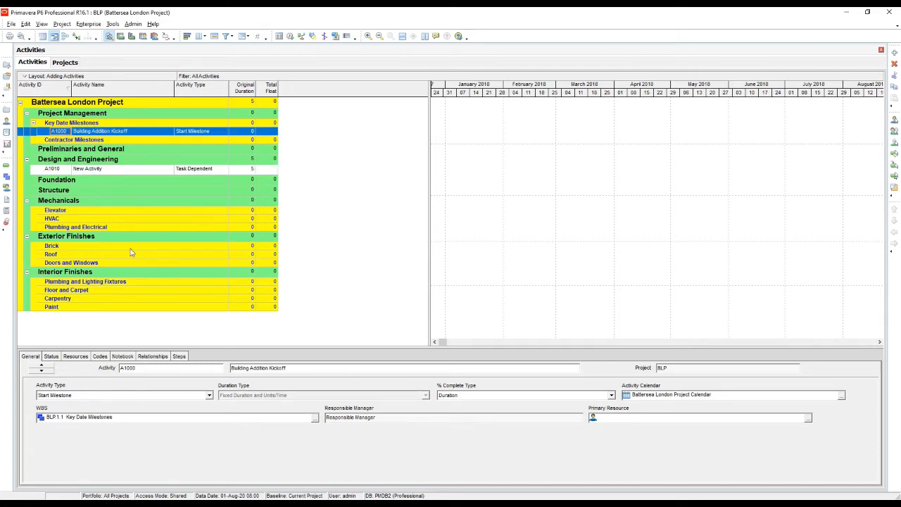
click(117, 173)
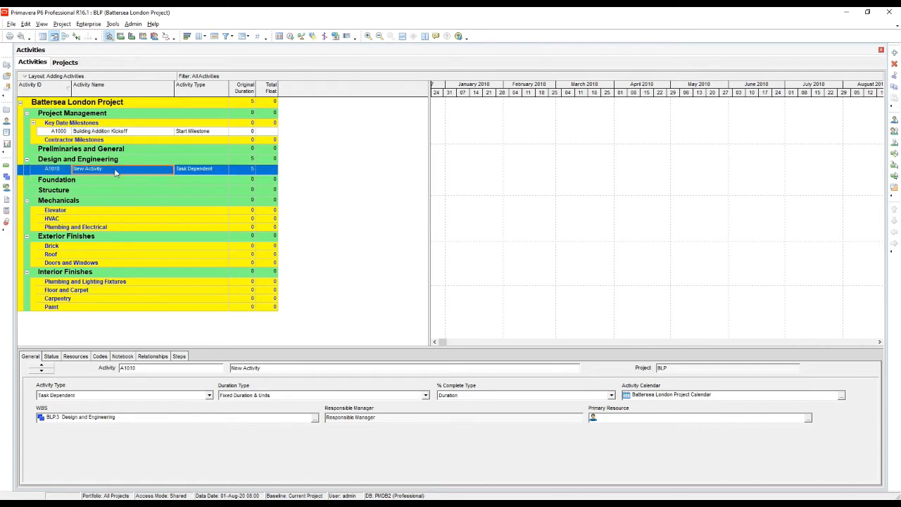
click(115, 169)
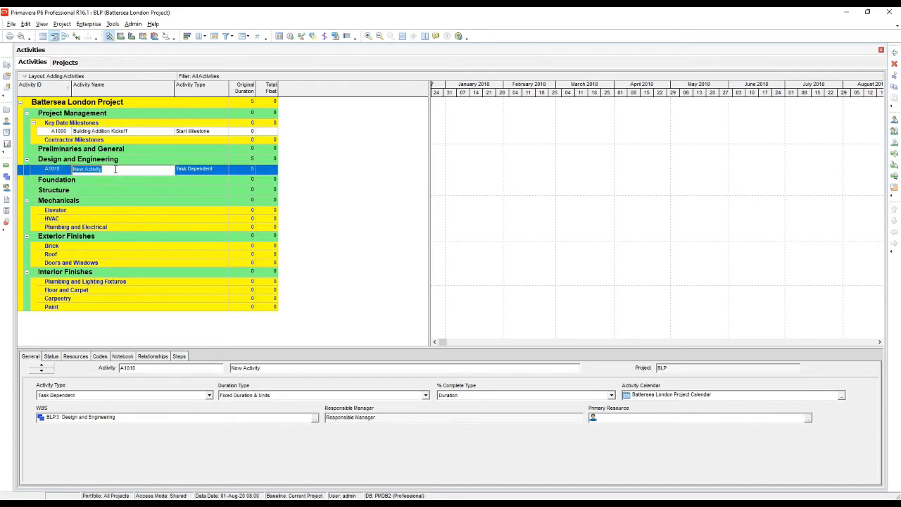
text(Design Building Addition)
key(Return)
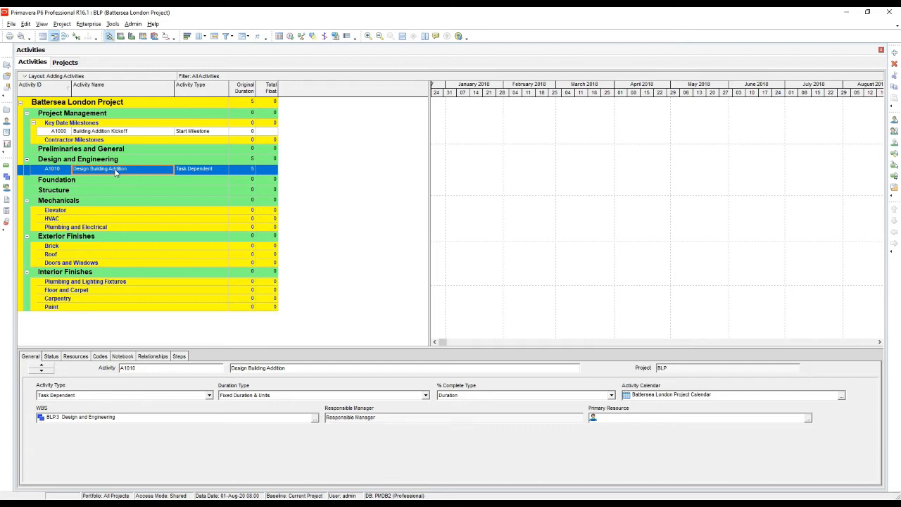
- Choose Task Dependent as the activity type of Design Building Addition
click(225, 173)
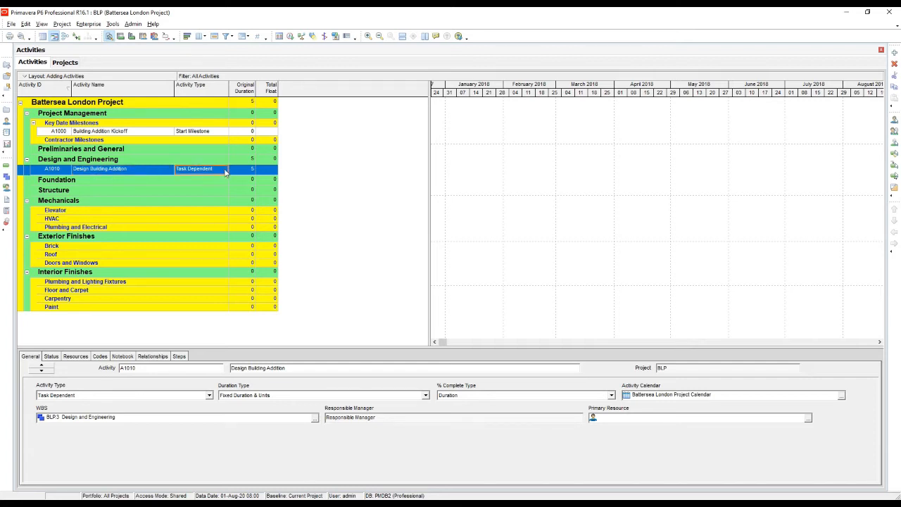
click(225, 173)
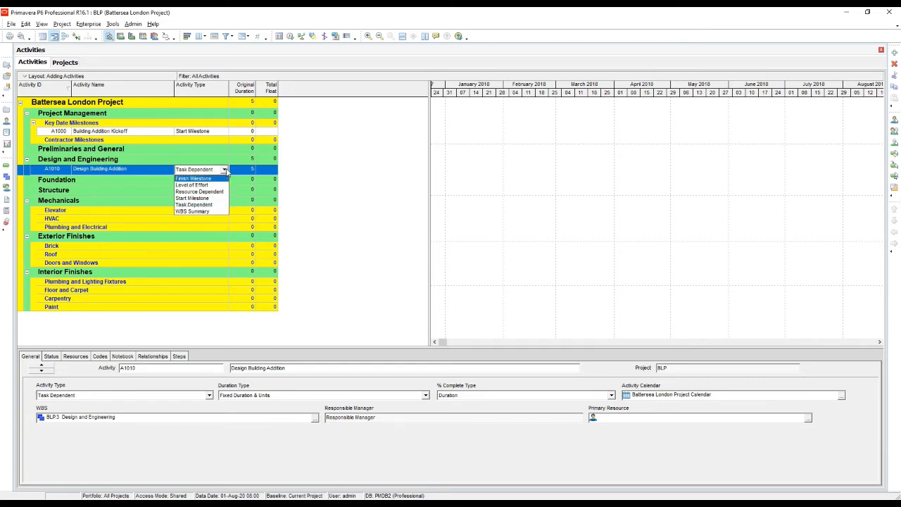
click(208, 203)
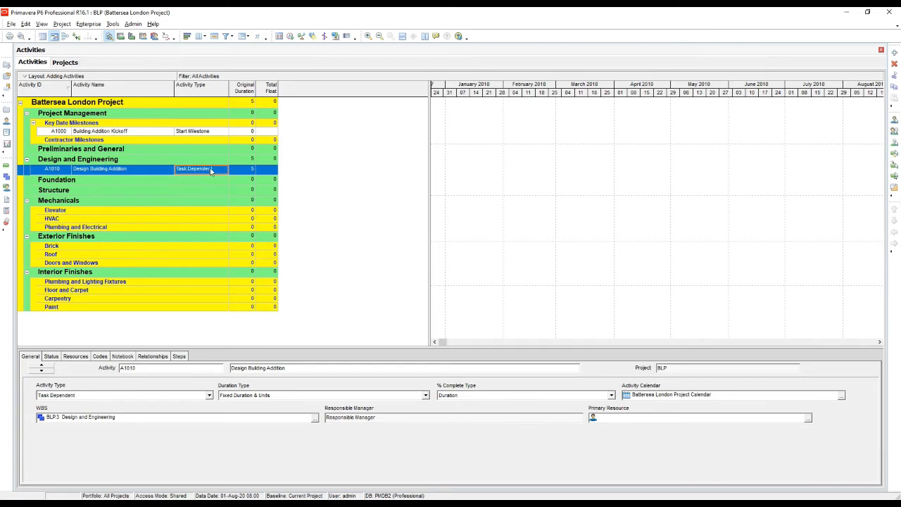
key(ctrl)
key(ctrl)
key(ctrl)
- Set the original duration of Design Building Addition to 12 in its status details
click(51, 358)
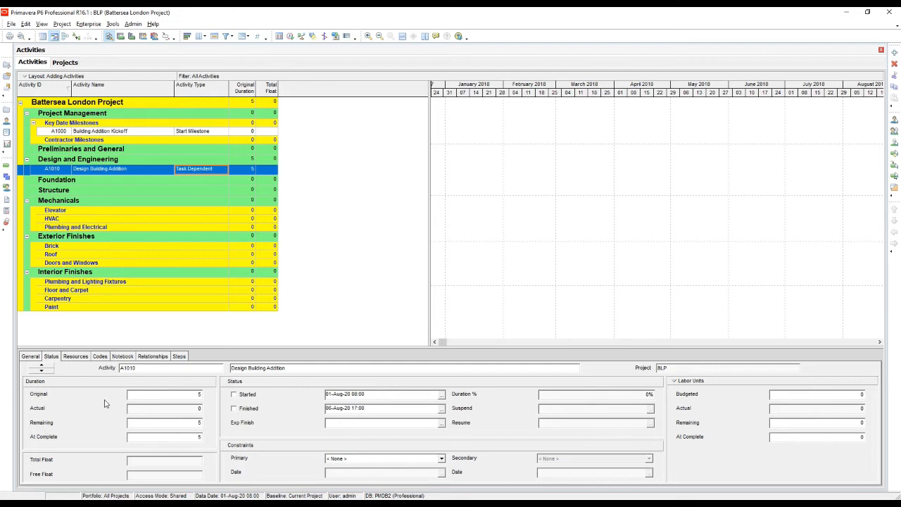
click(177, 395)
drag(177, 395, 115, 400)
text(12)
key(Return)
- Assign the Anticipated Problems notebook topic to the Design Building Addition activity
click(124, 356)
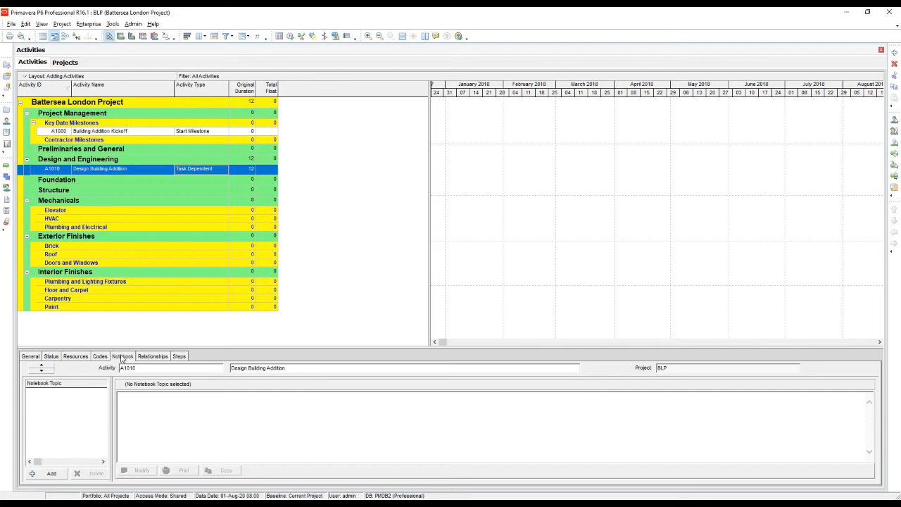
click(50, 474)
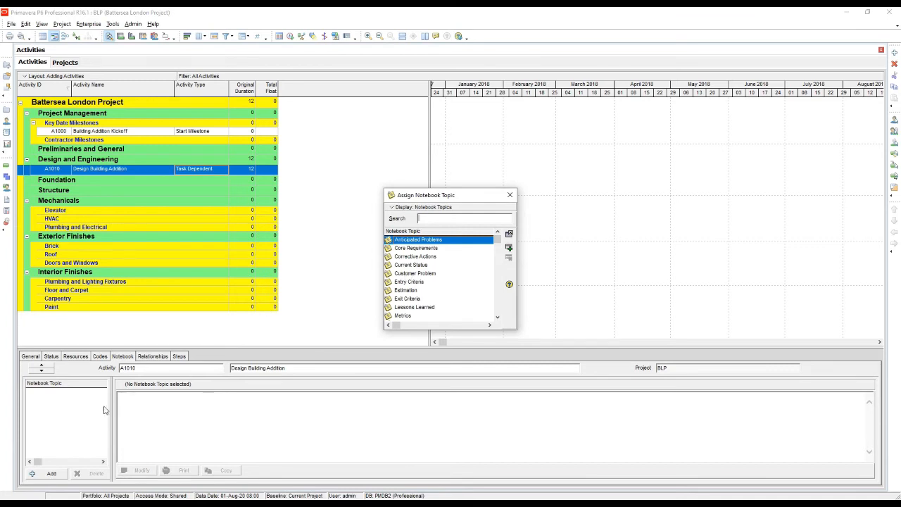
click(52, 475)
click(509, 247)
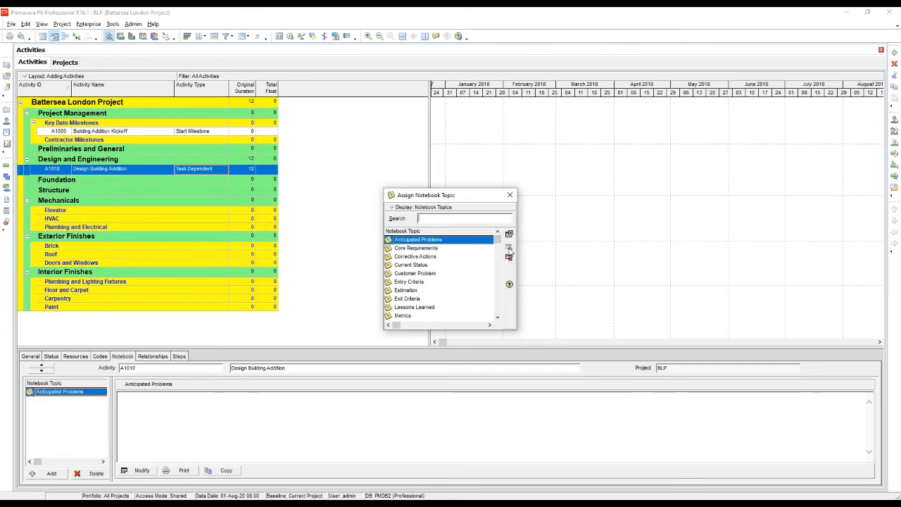
click(509, 195)
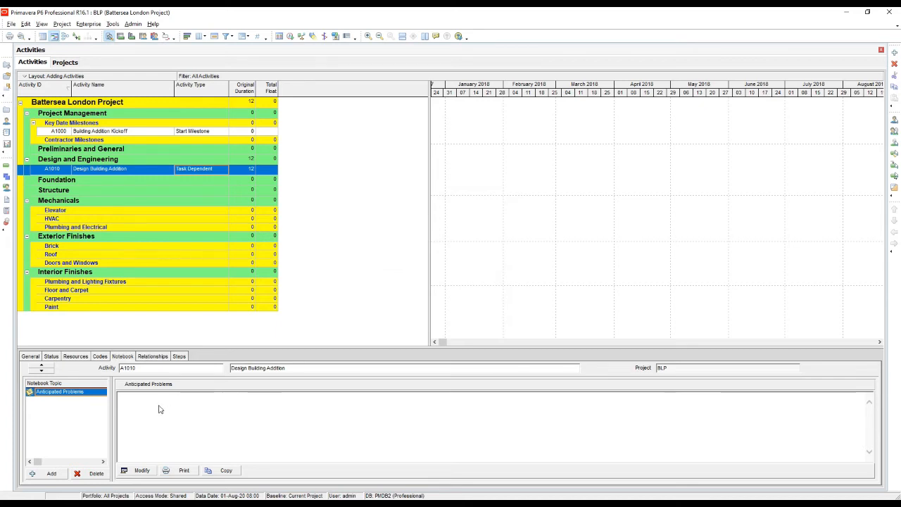
- Enter "Design changes may increase duration of activity" as the Anticipated Problems note of Design Building Addition
click(143, 471)
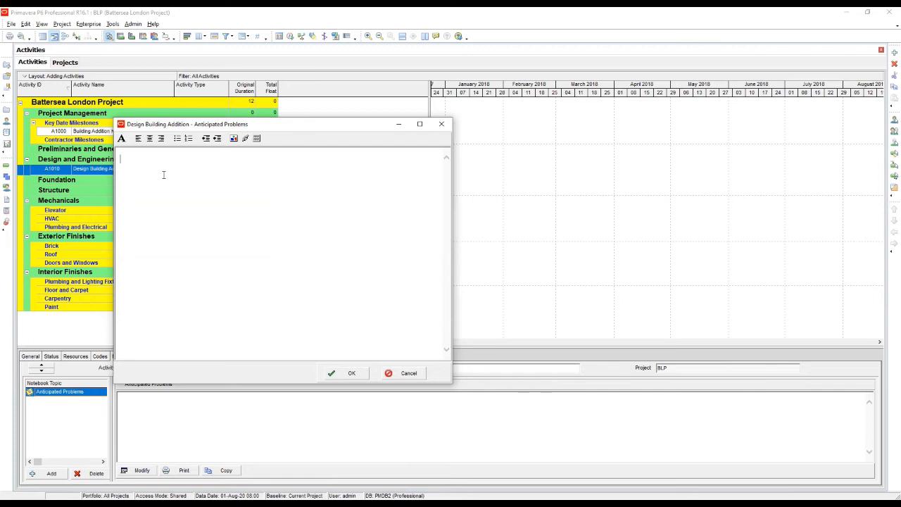
text(Design changes may increase duration of activity)
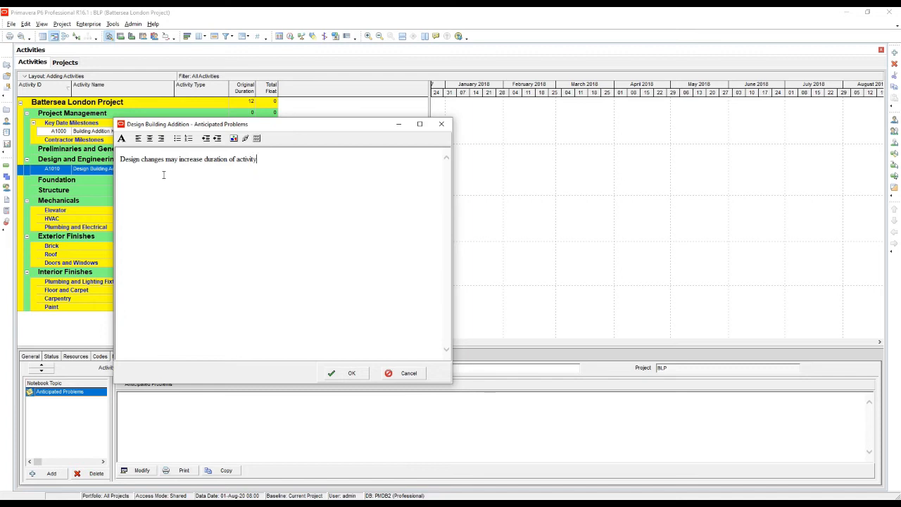
click(351, 374)
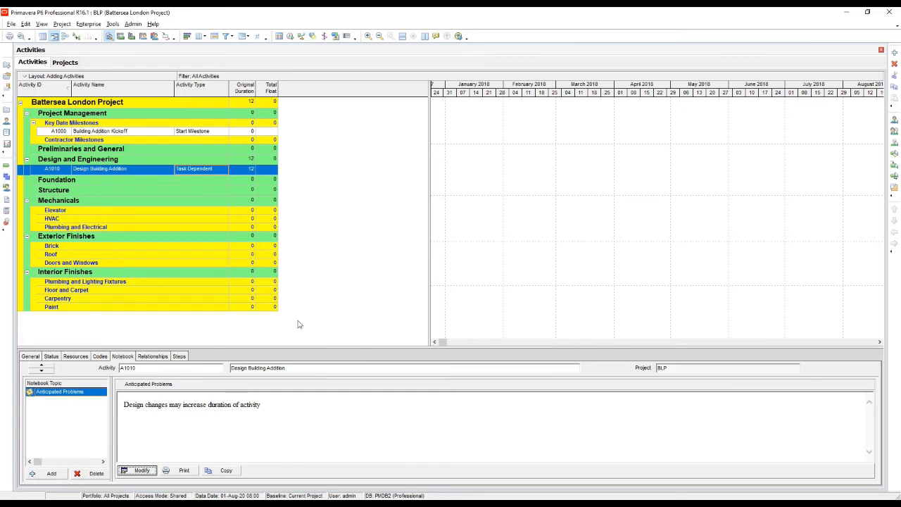
- Add an activity under the Design and Engineering WBS and name it Review and Approve Designs
click(111, 162)
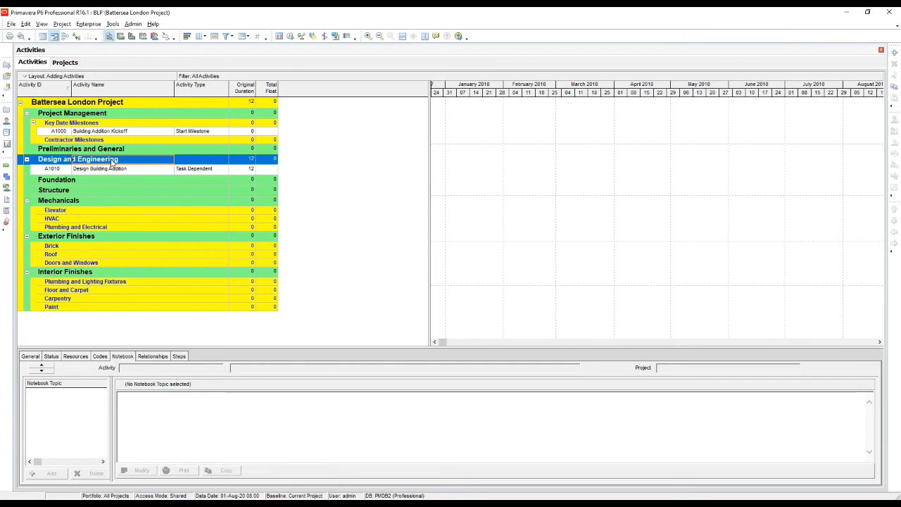
key(Insert)
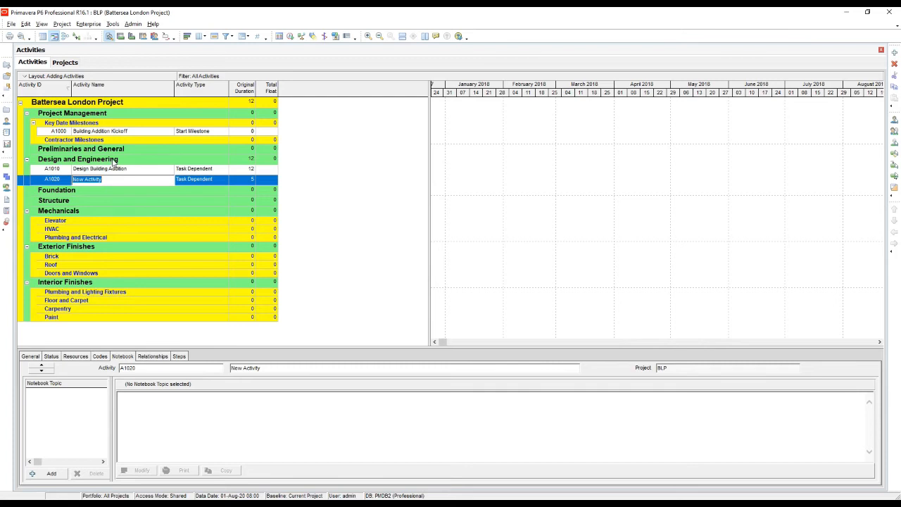
click(67, 181)
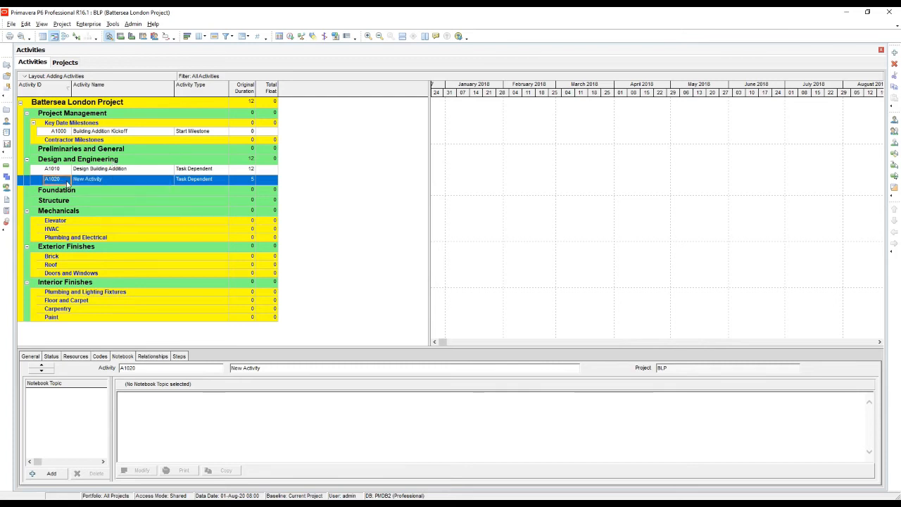
click(142, 181)
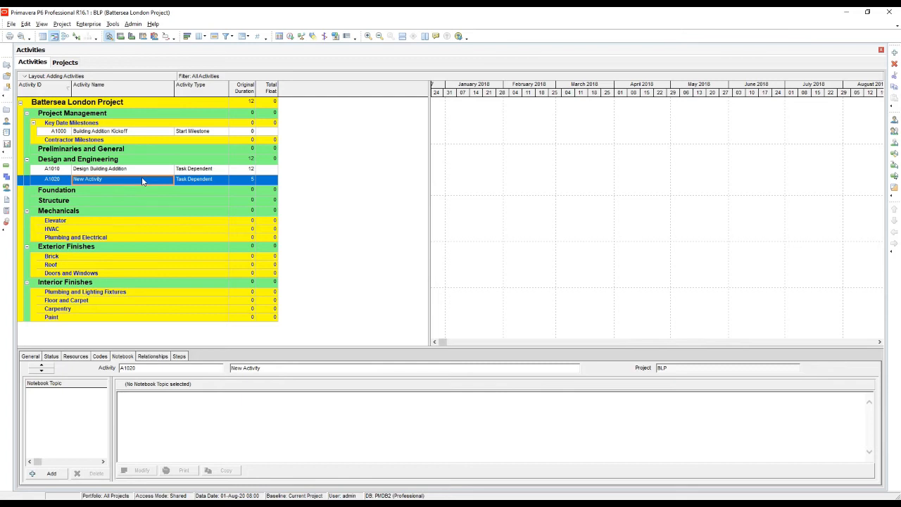
click(139, 179)
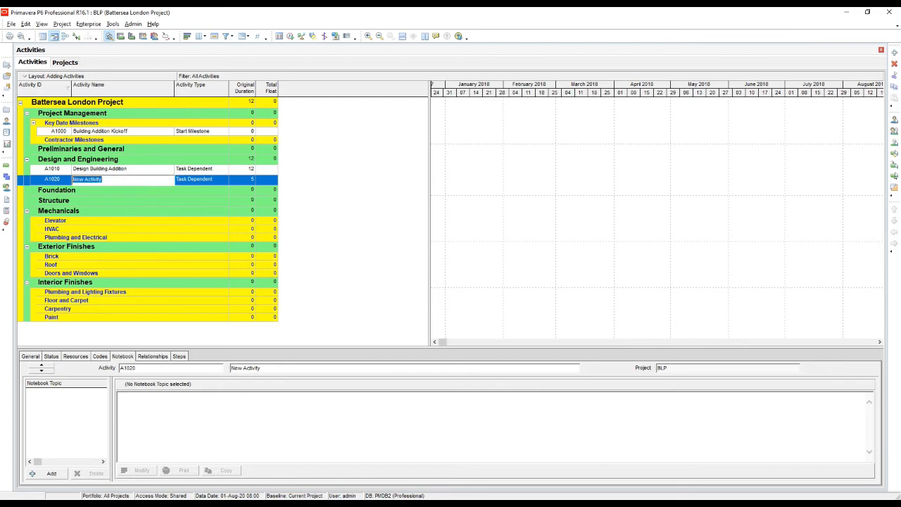
text(Review and Approve Designs)
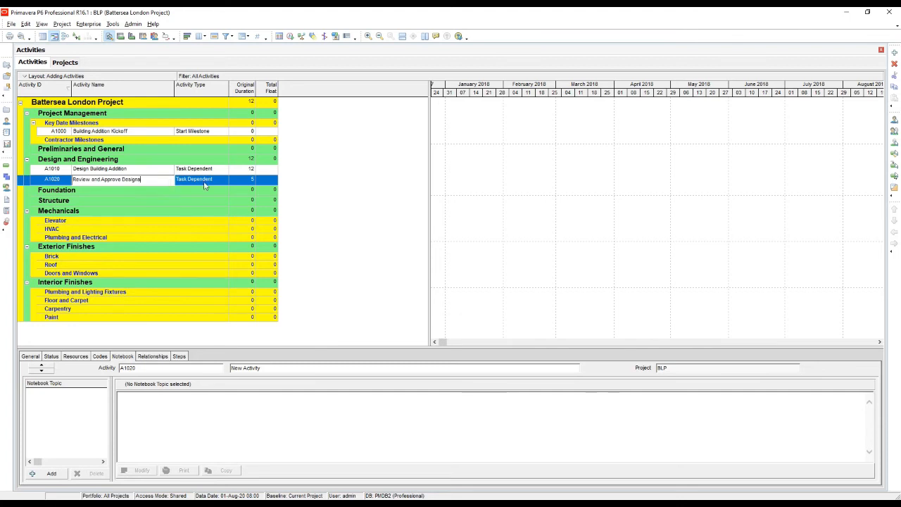
click(205, 184)
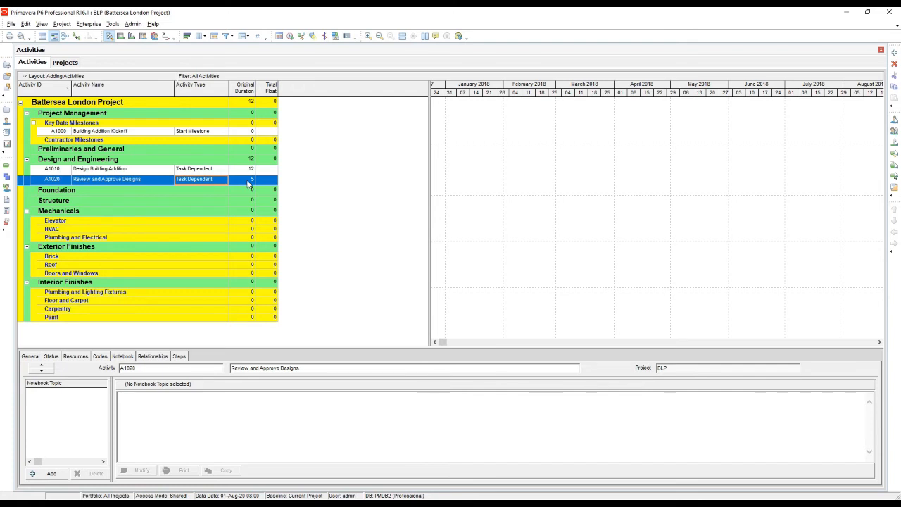
- Set the original duration of Review and Approve Designs to 9 and bring its bar into view in the Gantt chart
click(249, 180)
click(249, 180)
text(9)
key(Return)
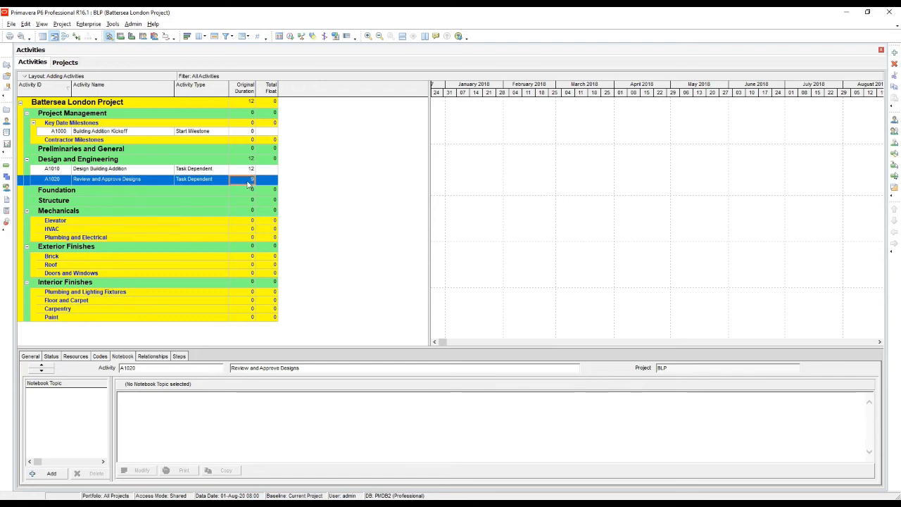
click(454, 181)
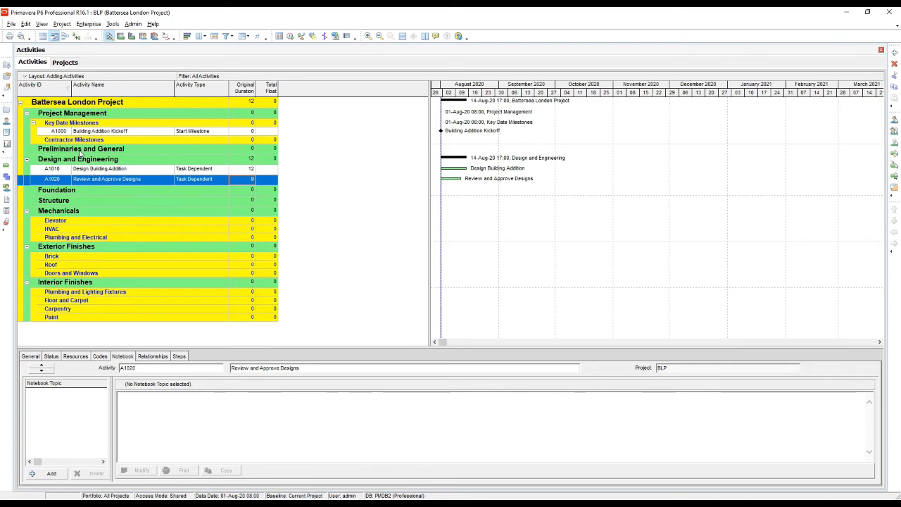
- Add an activity under the Preliminaries and General WBS with the ID A0000 and the name Project Administration
click(80, 152)
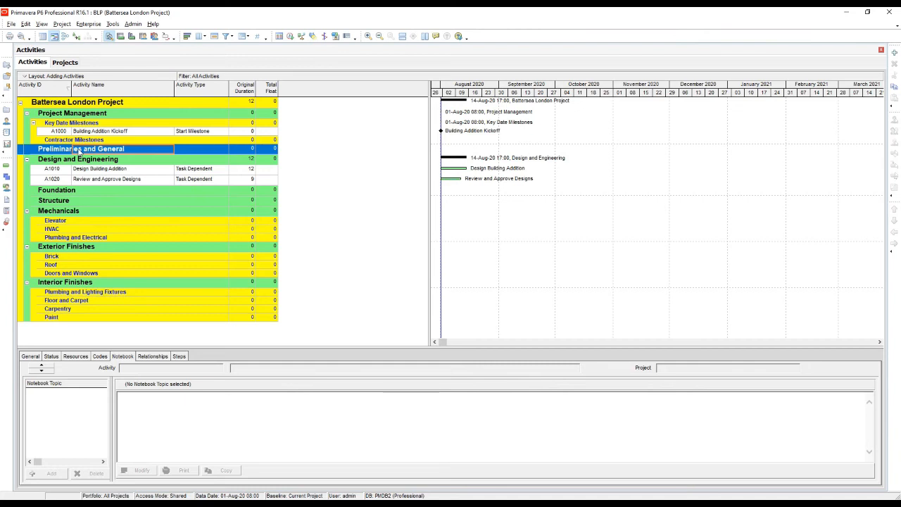
right_click(79, 151)
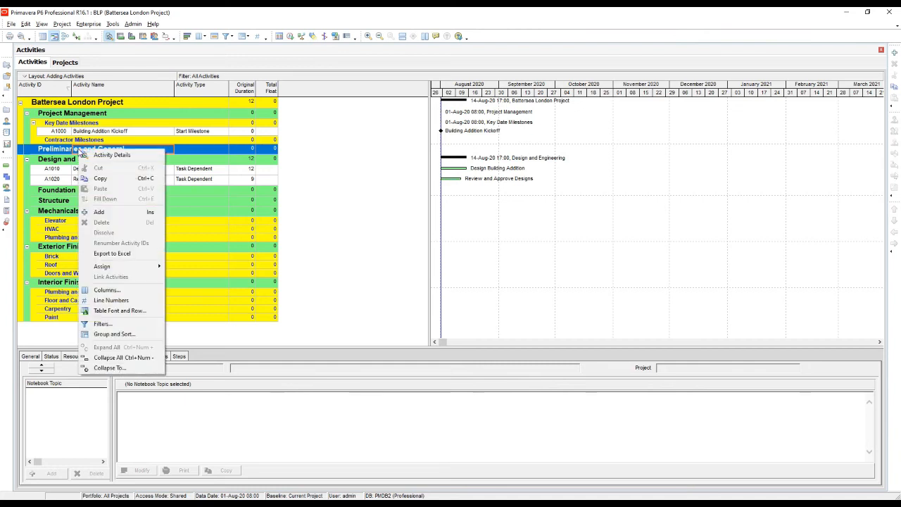
click(113, 215)
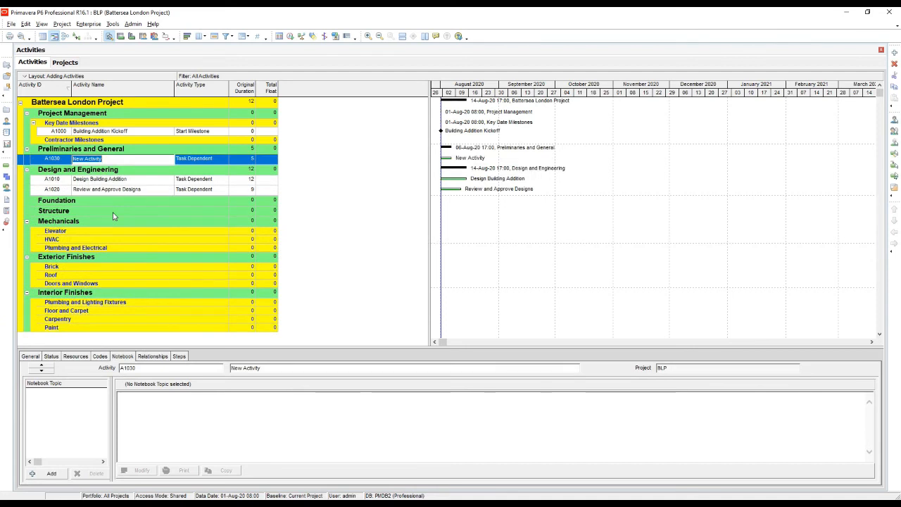
click(62, 162)
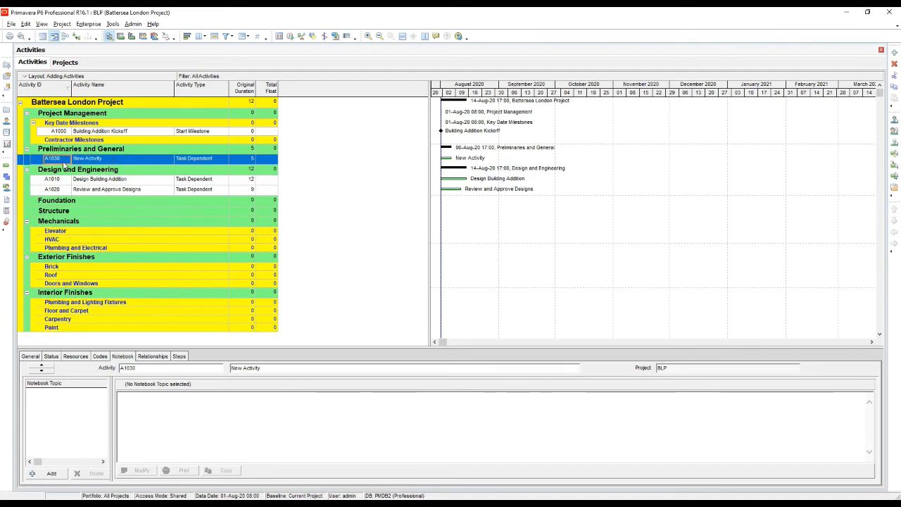
text(A)
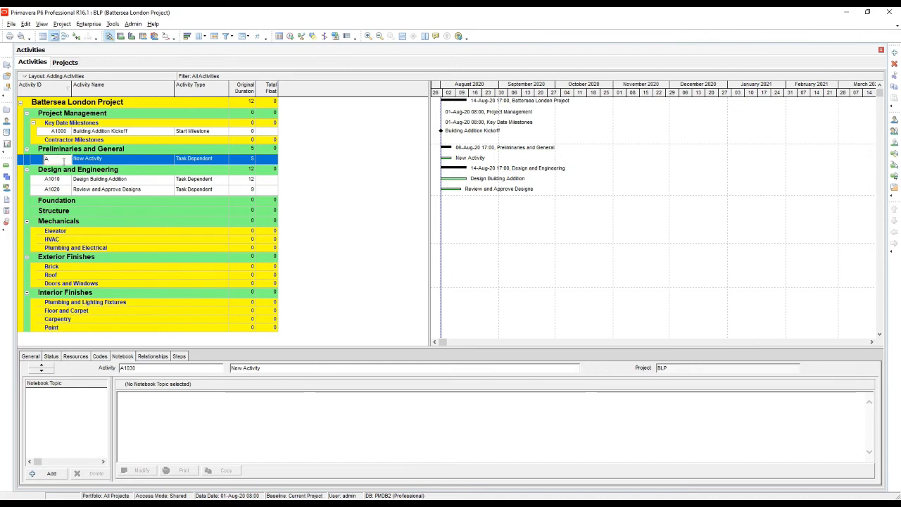
text(0000)
click(104, 161)
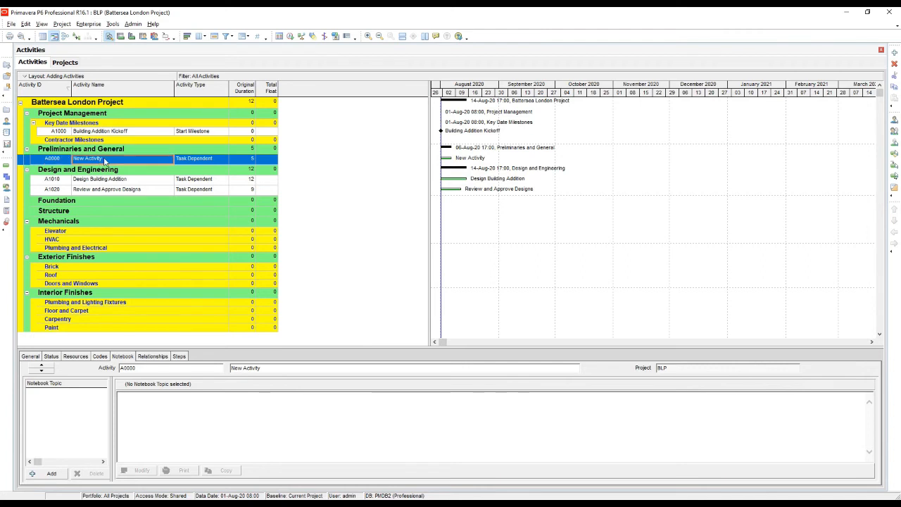
text(Projec)
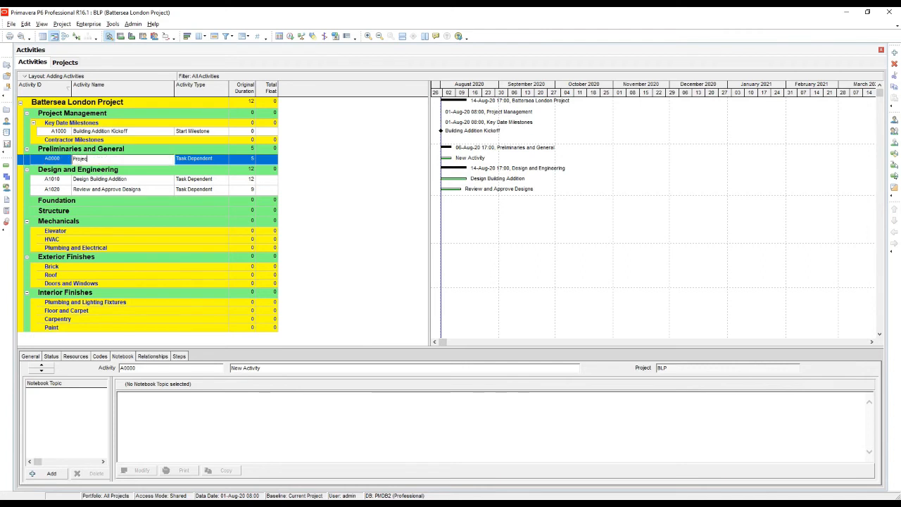
text(t Administration)
- Change the activity type of Project Administration to Level of Effort
click(214, 161)
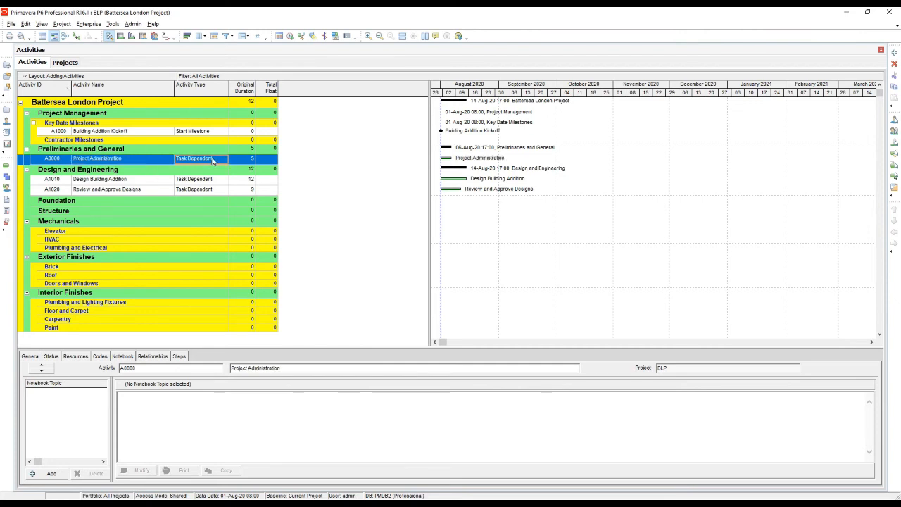
click(212, 162)
click(224, 159)
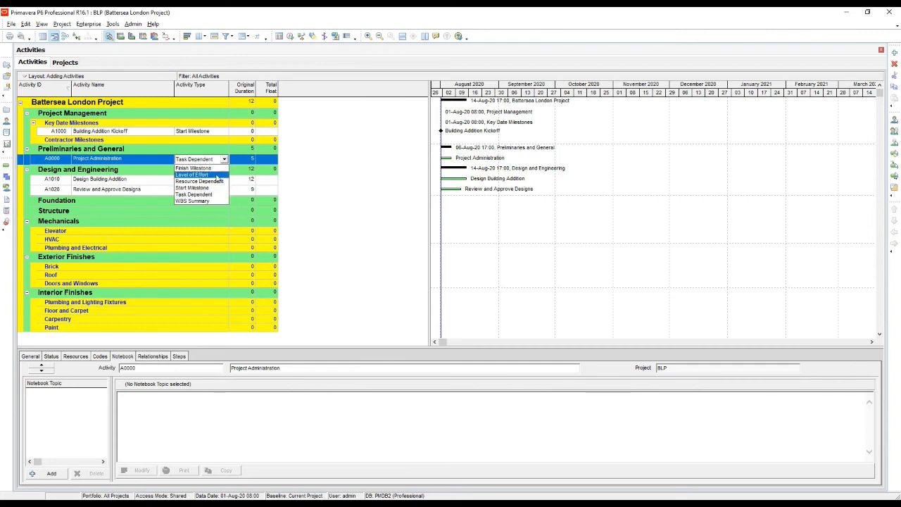
click(217, 174)
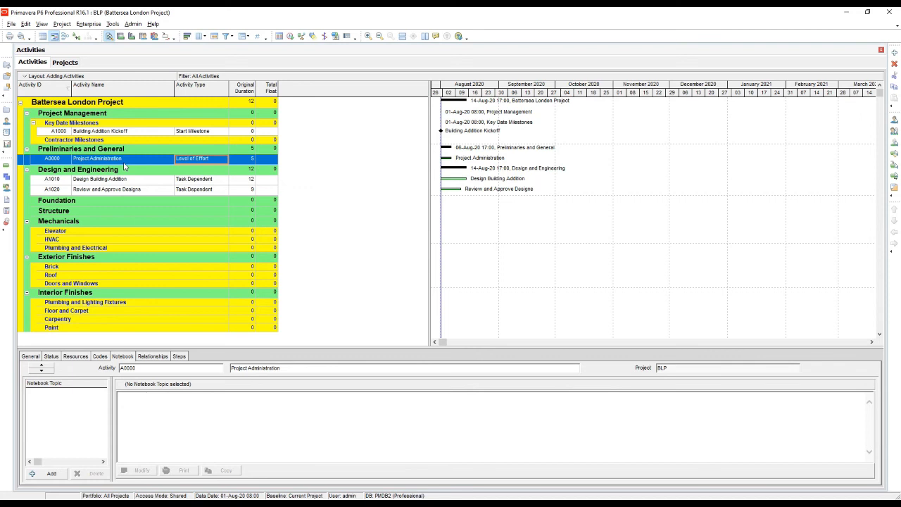
- Add a step named Review Designs to the Review and Approve Designs activity
click(180, 356)
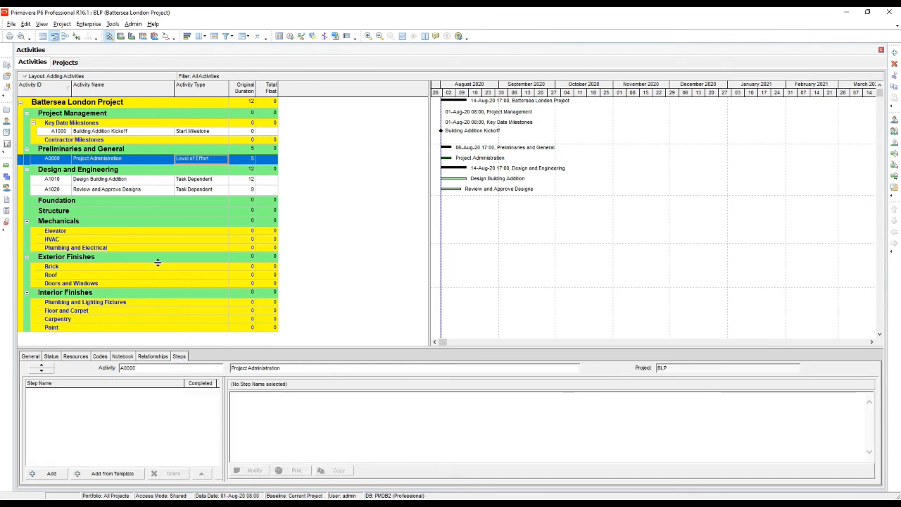
click(106, 192)
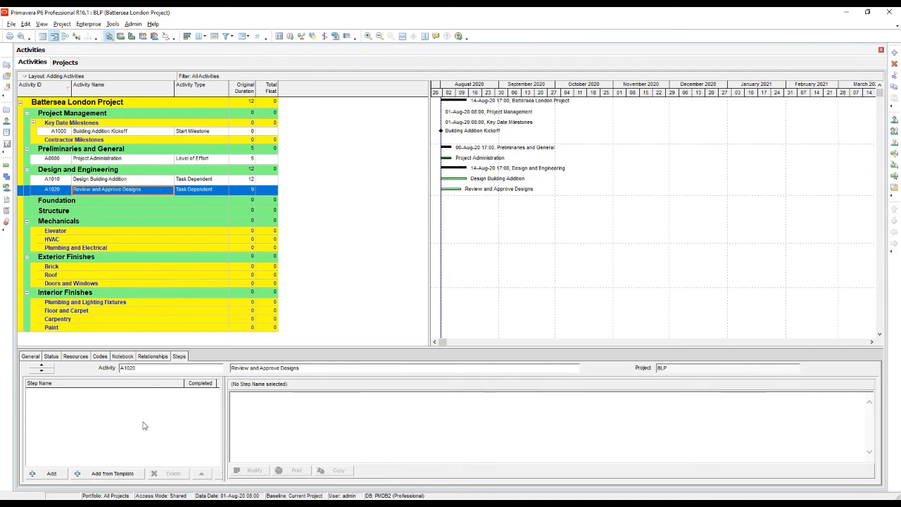
click(46, 475)
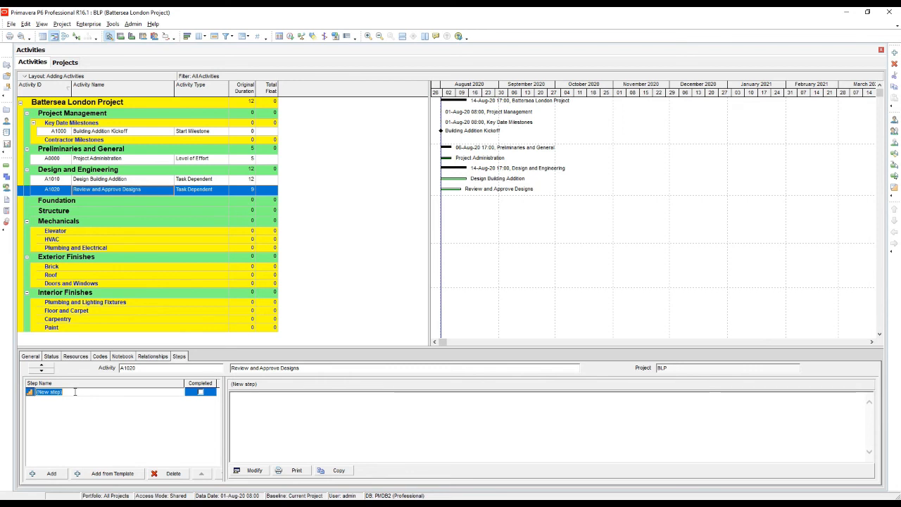
text(Review Designs)
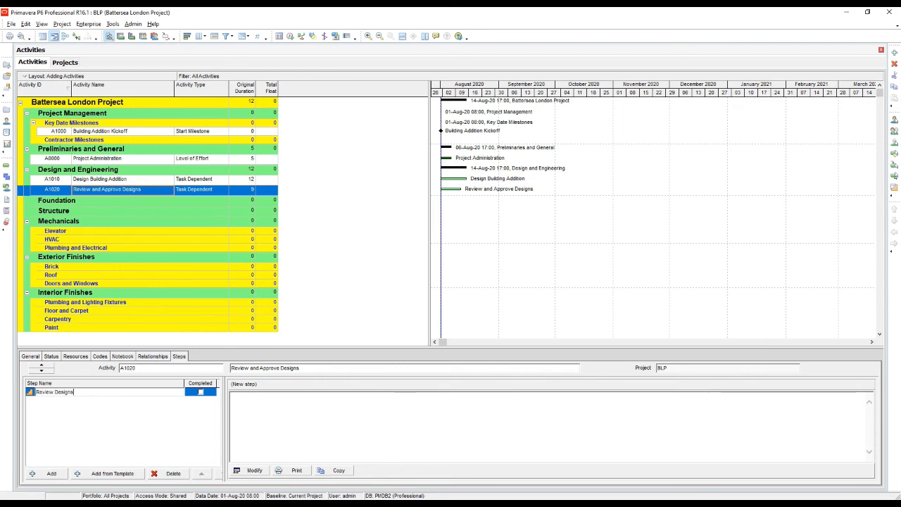
click(78, 429)
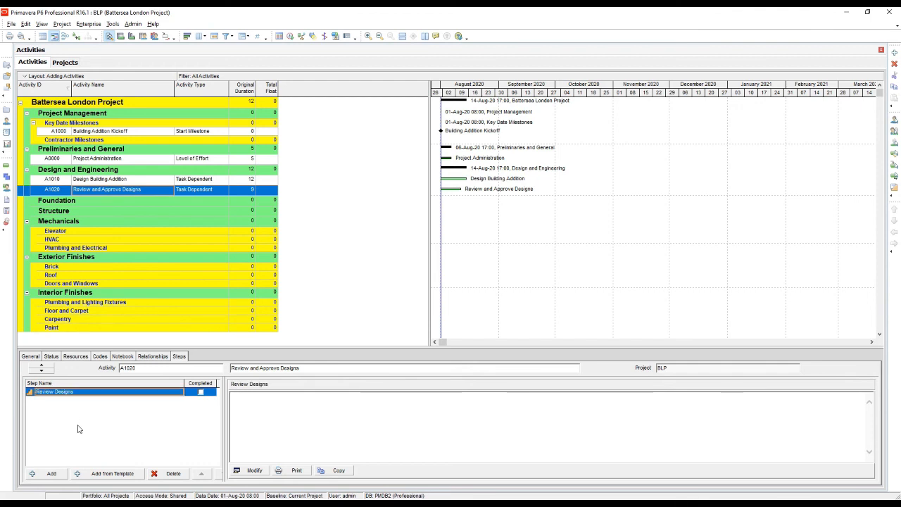
- Give the Review Designs step the description "Review designs to be sure they represent customer requirements"
click(254, 470)
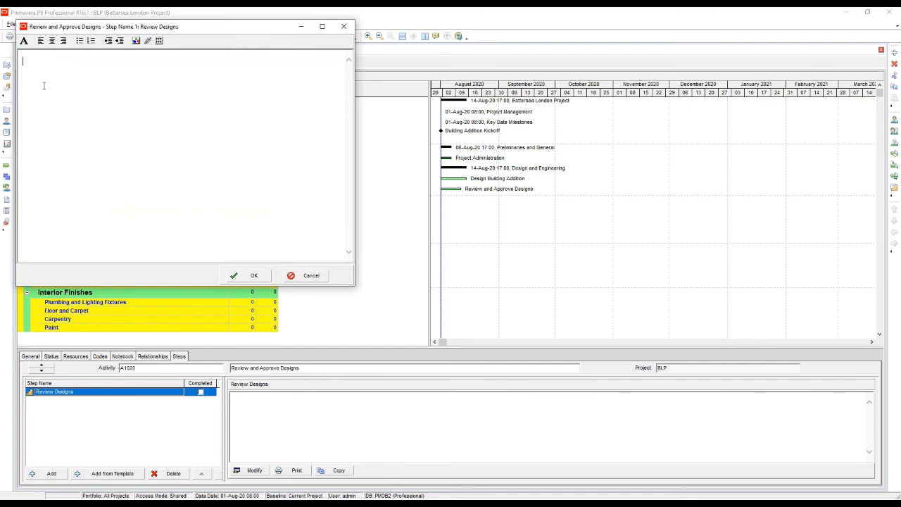
text(Review )
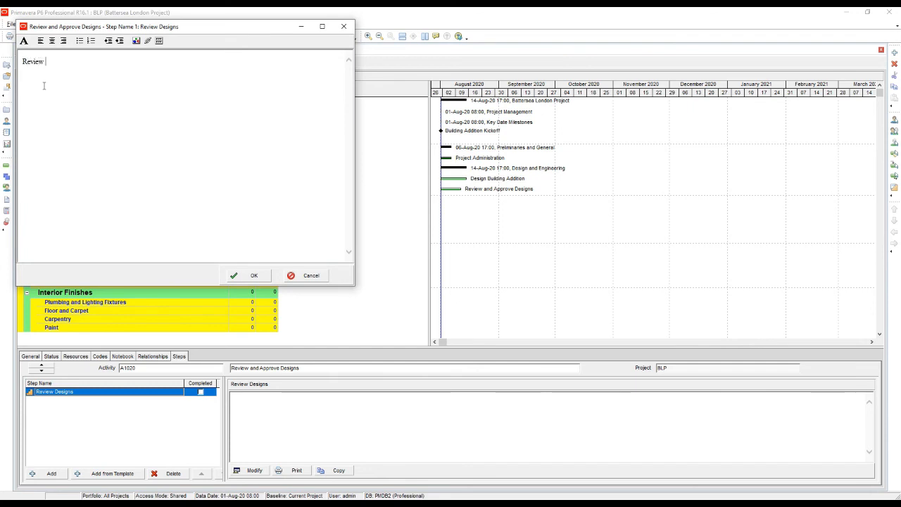
text(designs to be sure the)
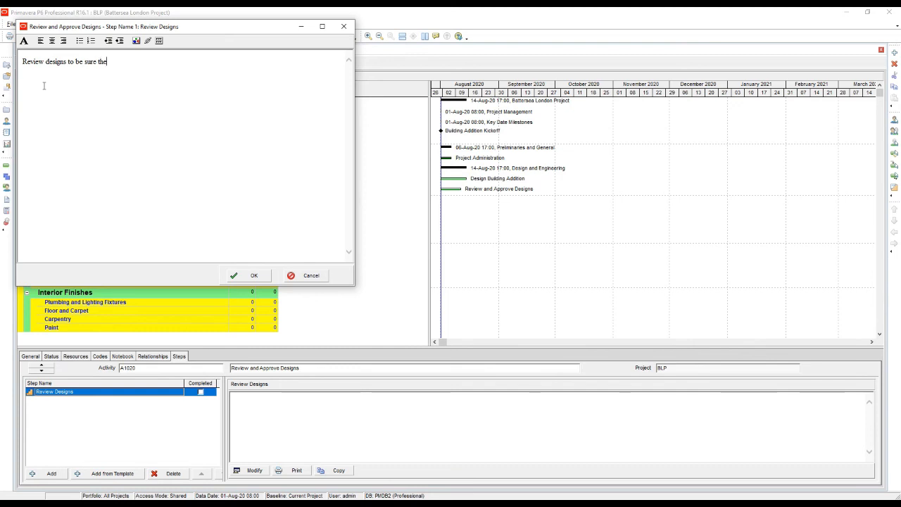
text(y represent custome)
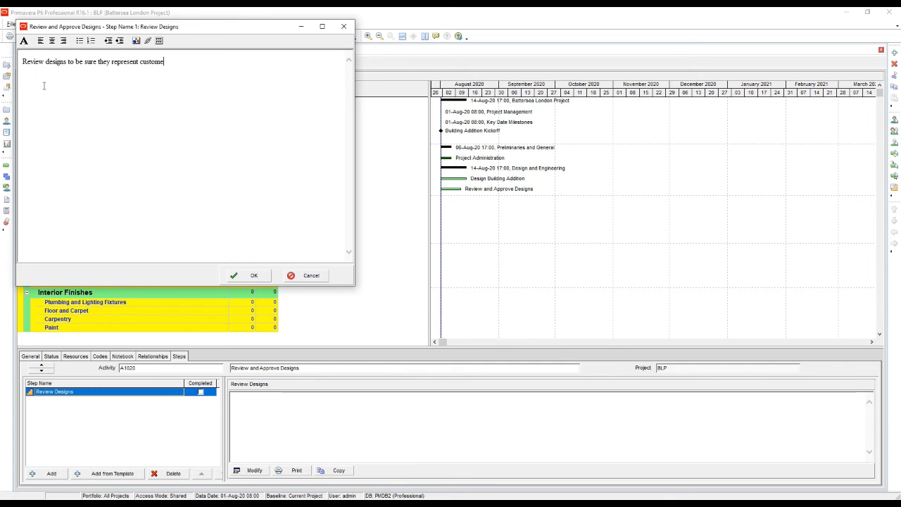
text(r requirements)
click(243, 275)
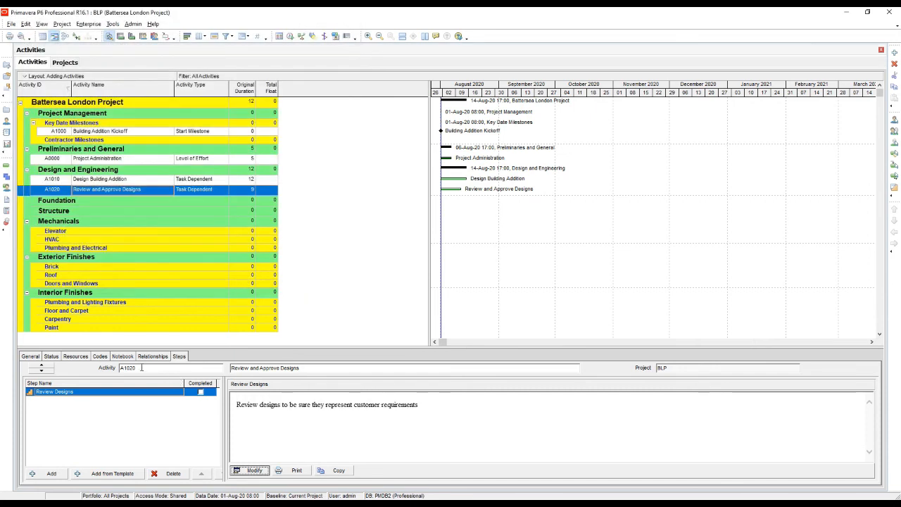
- Add a second step named Finalize Decision to the Review and Approve Designs activity
click(47, 474)
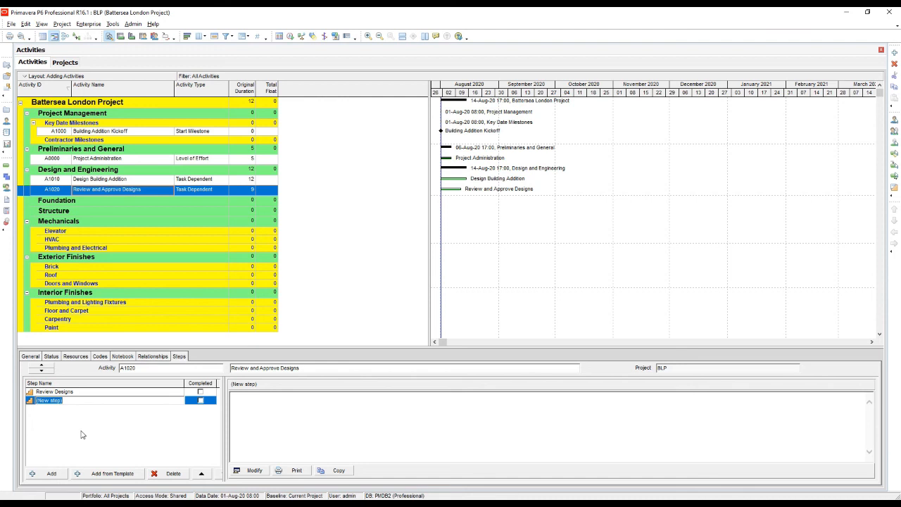
text(Finalize Des)
text(ision)
key(Return)
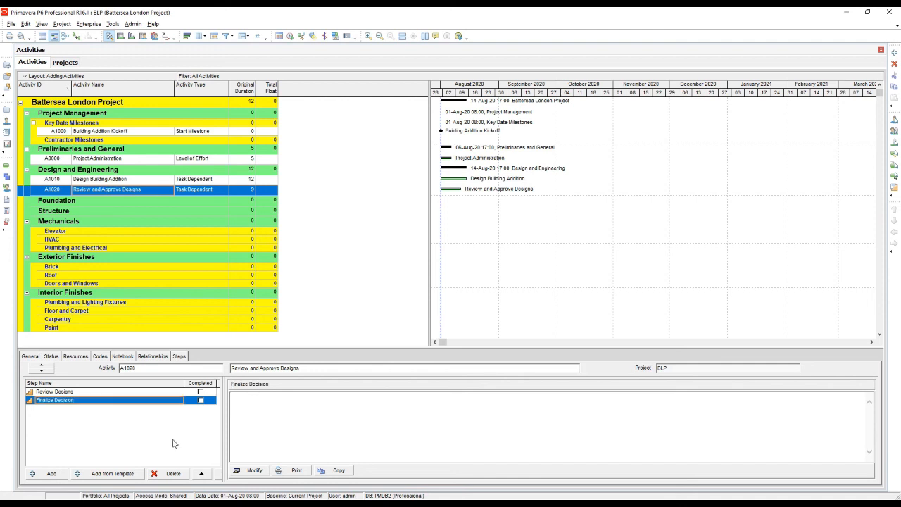
- Give the Finalize Decision step the description "Meet with team to finalize decision"
click(254, 470)
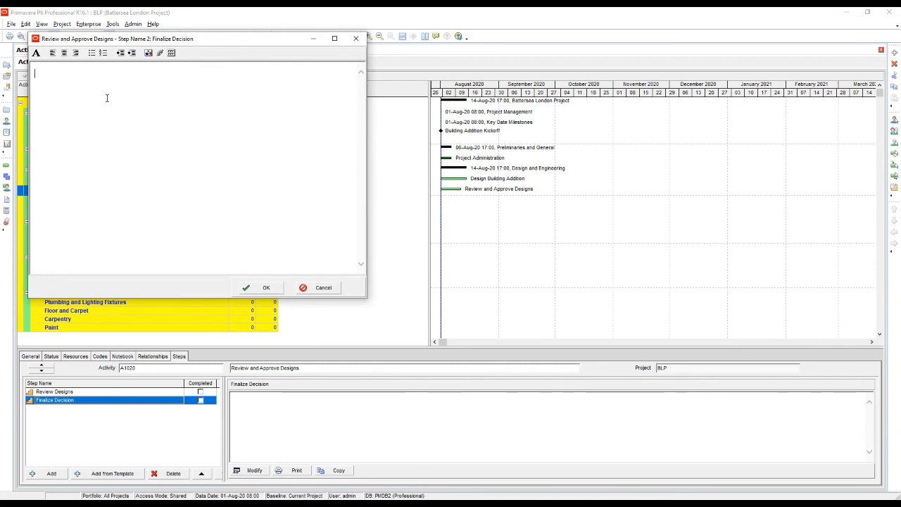
text(Meet )
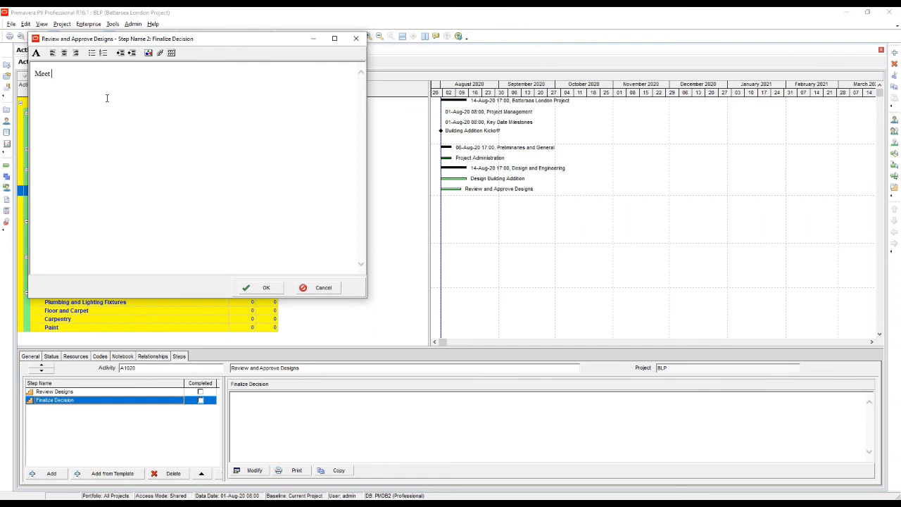
text(with team to finalize decision)
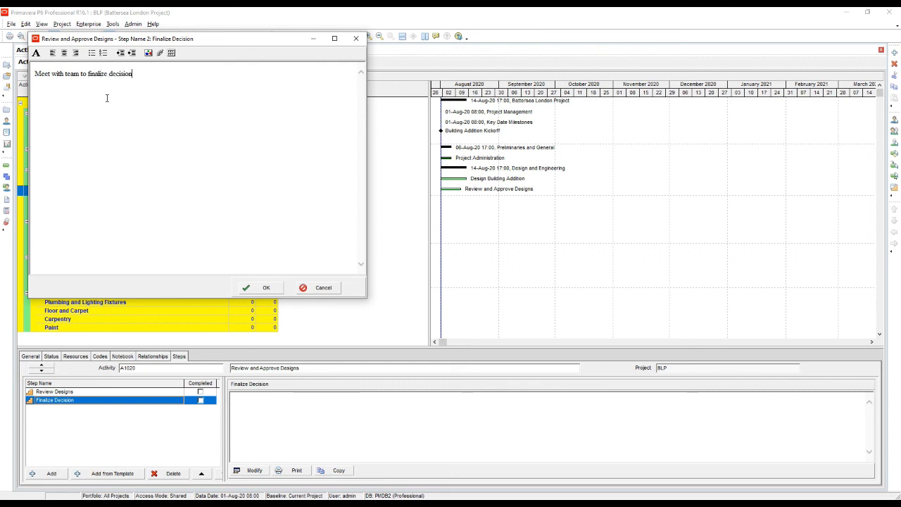
click(256, 287)
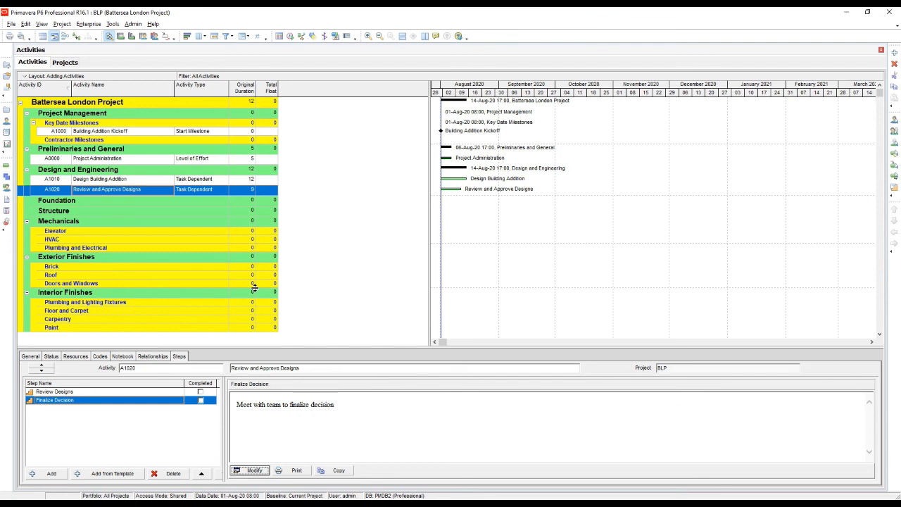
- Create a step template named Design Review from the Review Designs and Finalize Decision steps
click(68, 393)
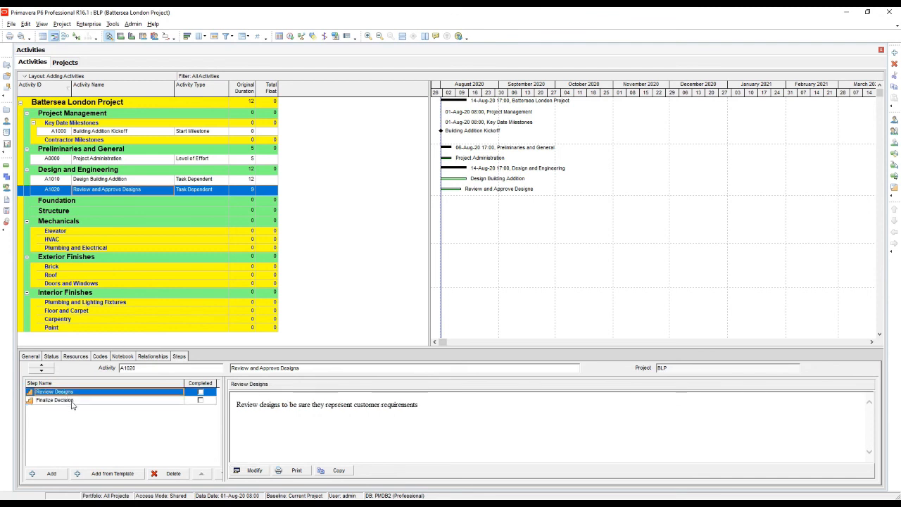
shift+click(71, 401)
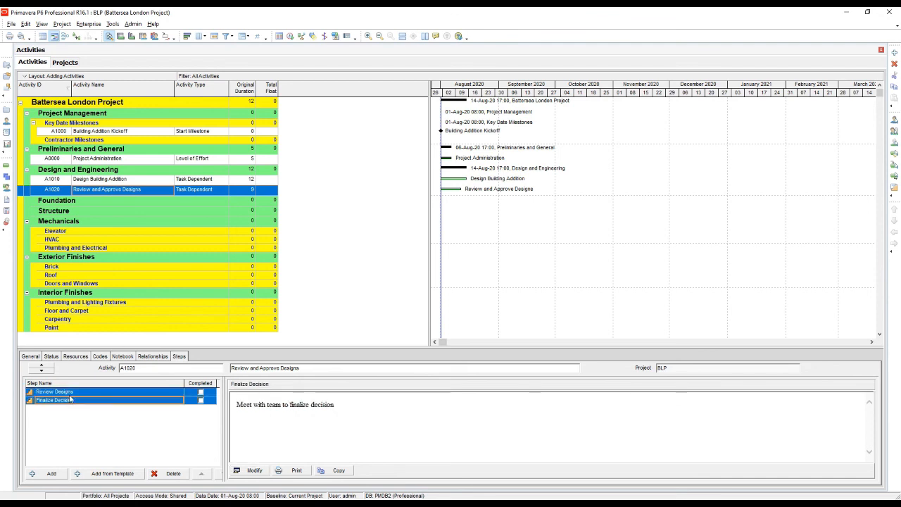
right_click(78, 391)
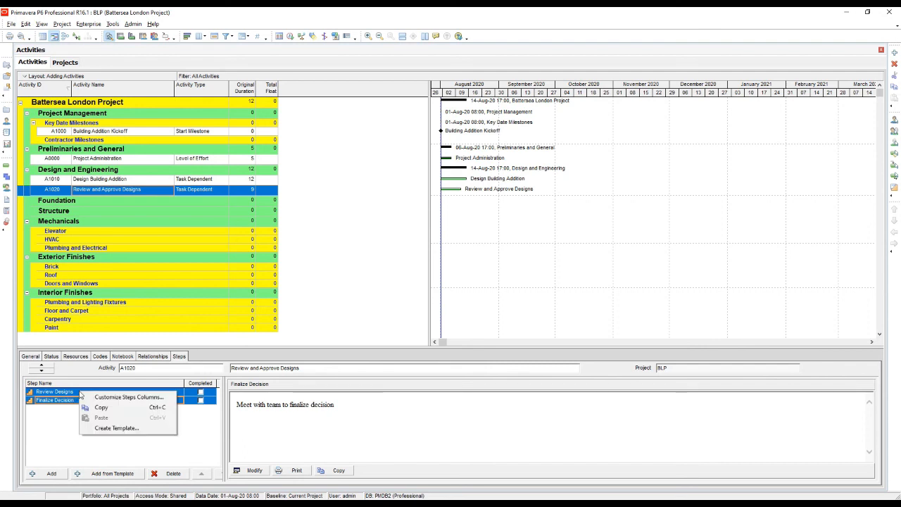
click(109, 429)
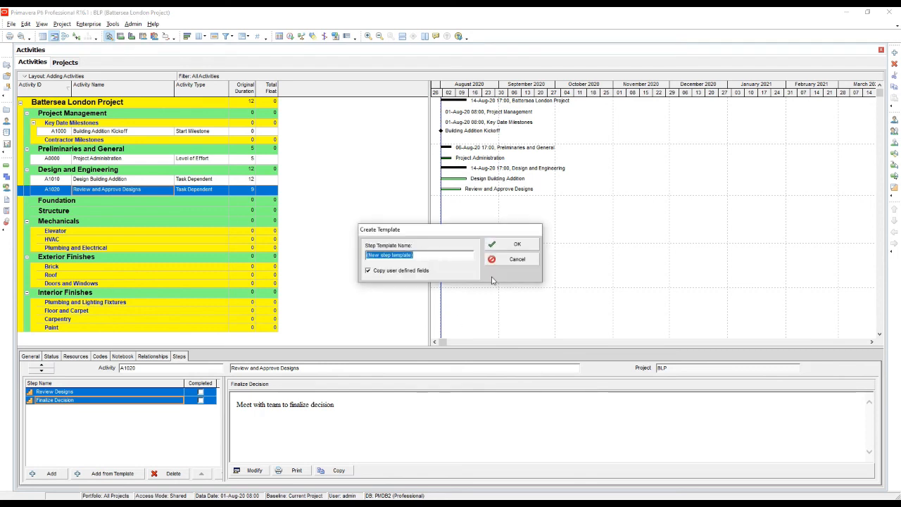
text(Design)
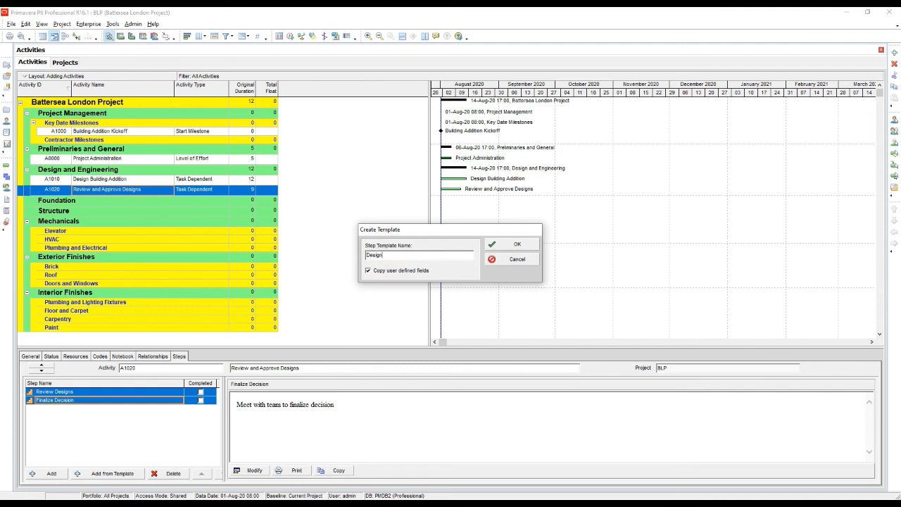
text( Review)
click(505, 244)
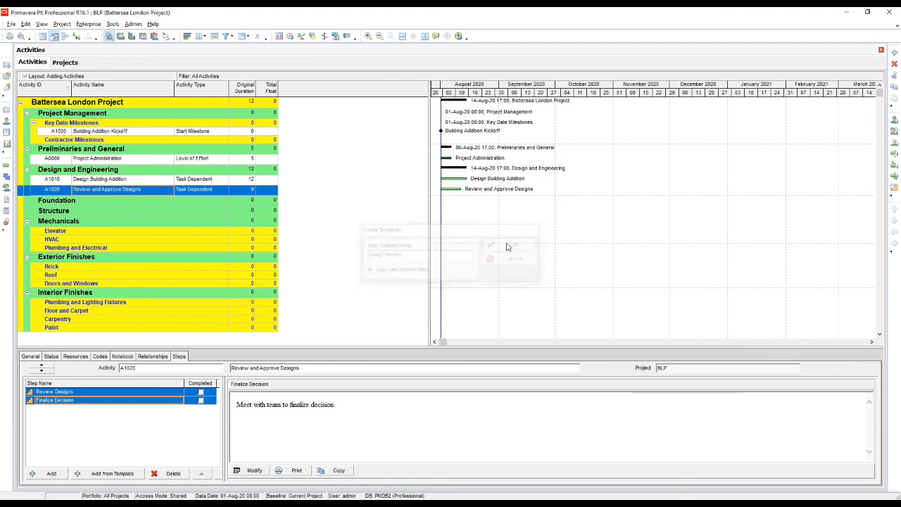